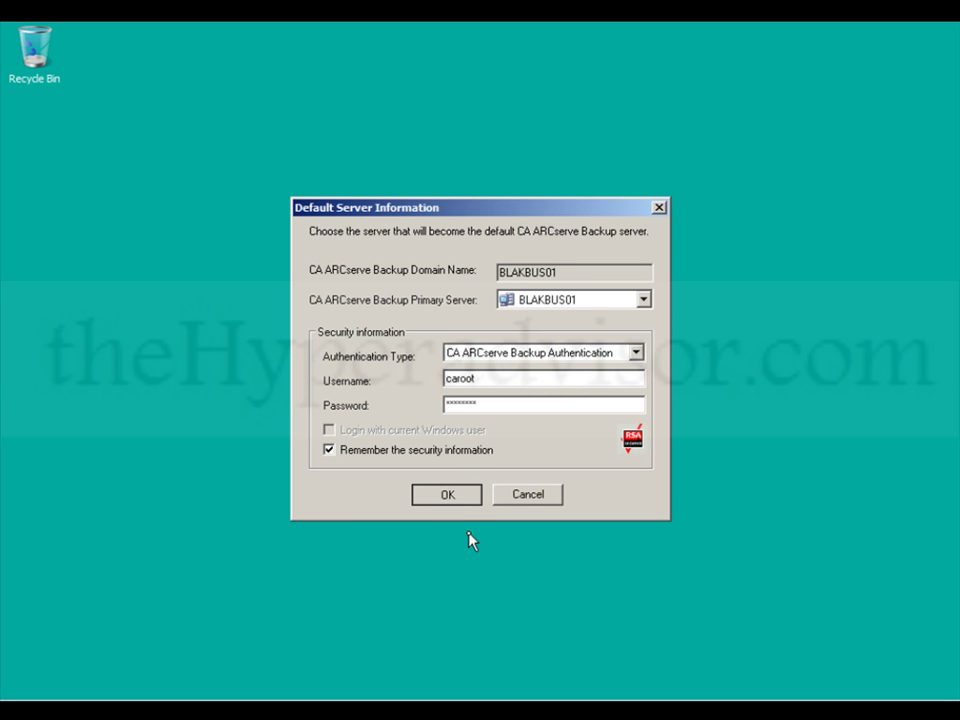
- Log in to the default BLAKBUS01 server and open the Restore Manager, checking the restore source and destination
{"action": "key", "text": "Return"}
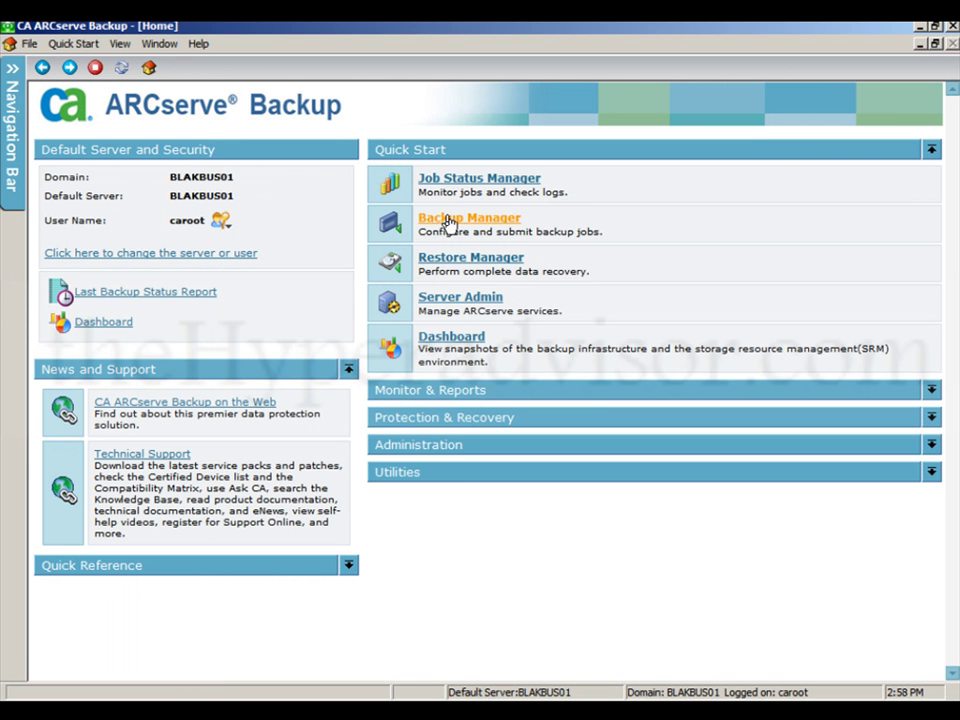
{"action": "left_click", "coordinate": [453, 262]}
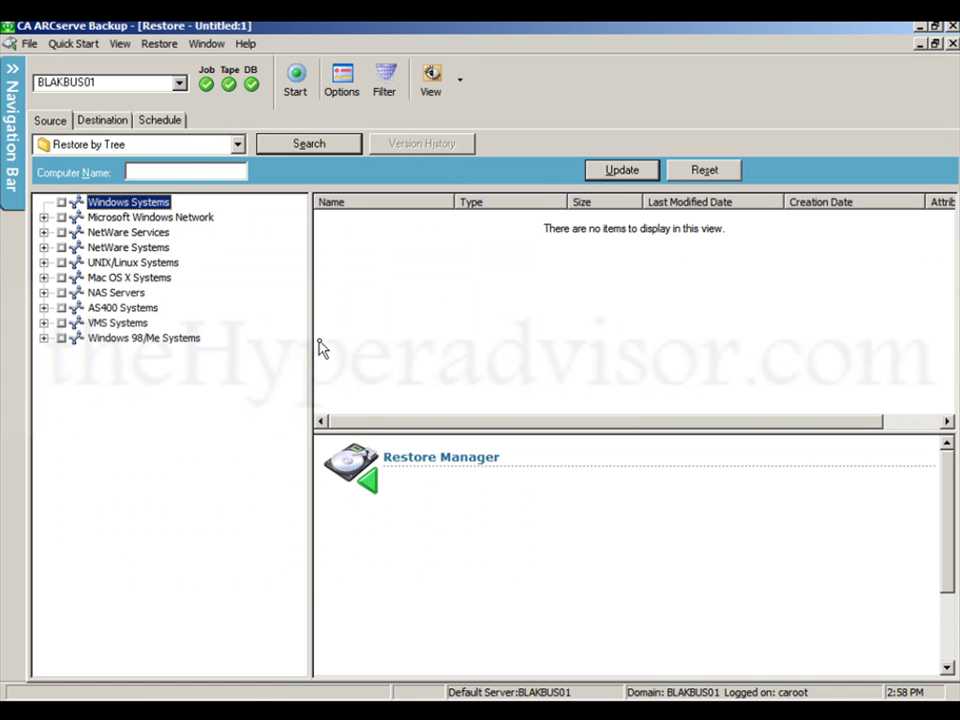
{"action": "left_click", "coordinate": [101, 121]}
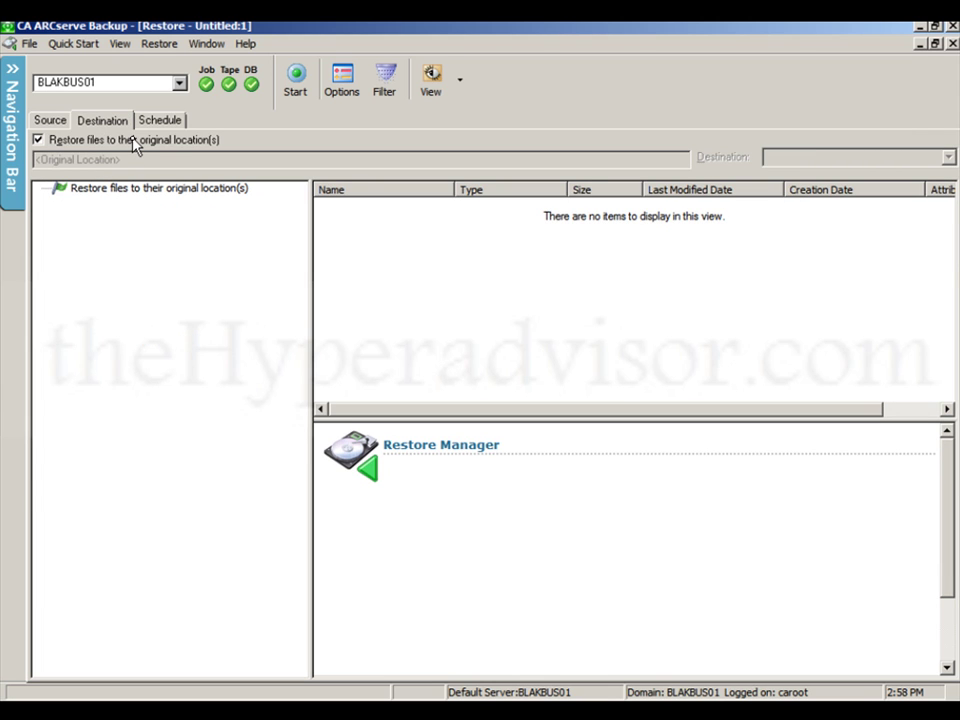
{"action": "left_click", "coordinate": [52, 122]}
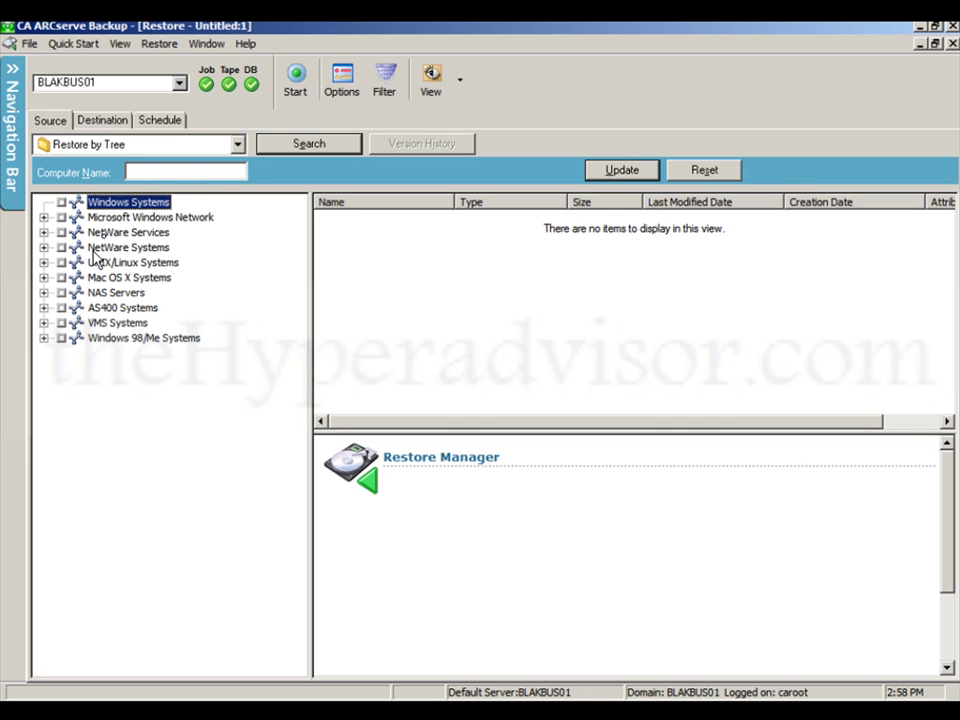
{"action": "left_click", "coordinate": [115, 218]}
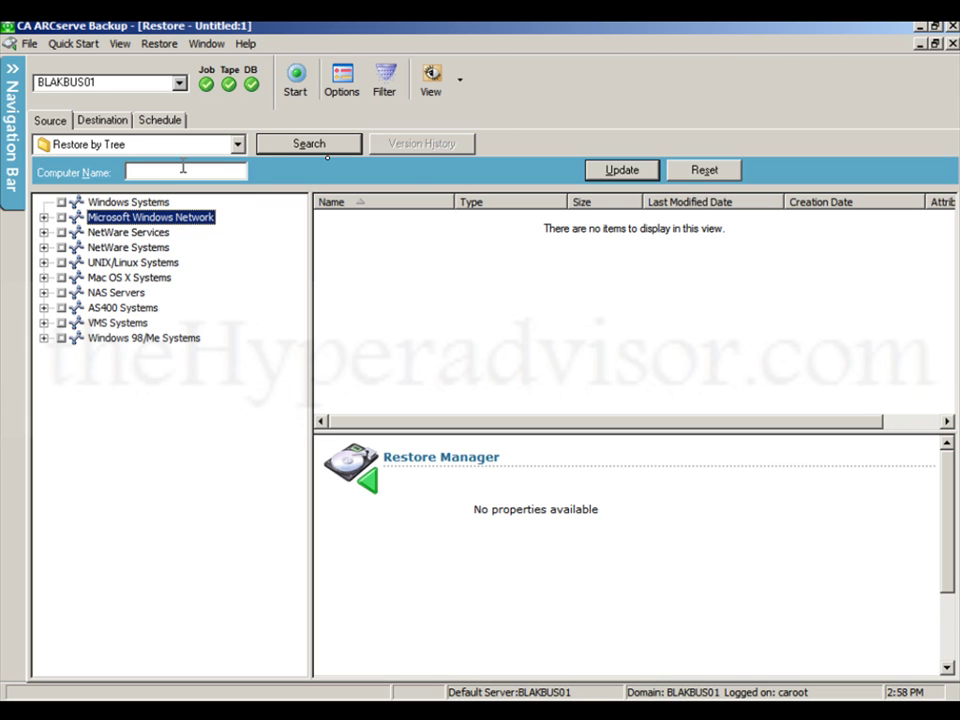
- Start the Device Configuration wizard for deduplication devices and choose the BLAKBUS01 server to configure
{"action": "left_click", "coordinate": [74, 44]}
{"action": "mouse_move", "coordinate": [118, 189]}
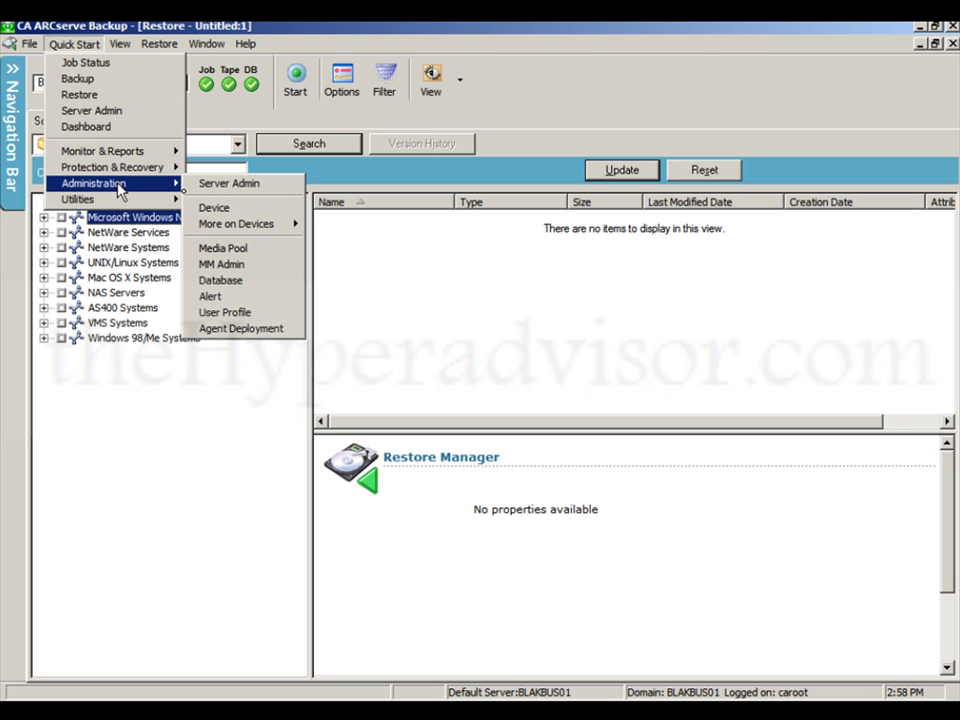
{"action": "mouse_move", "coordinate": [232, 226]}
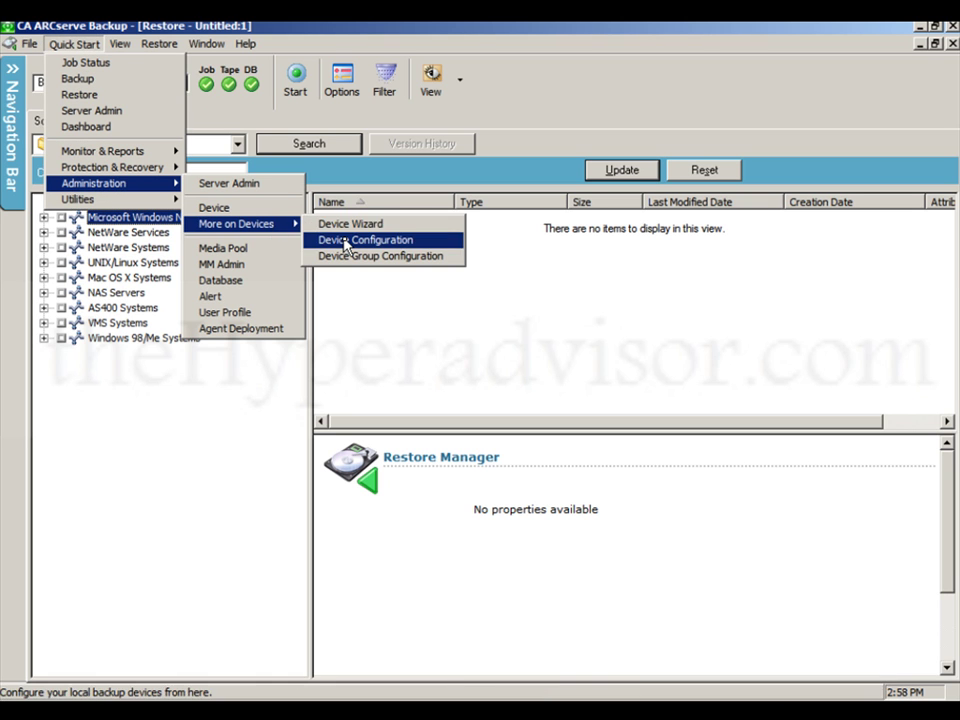
{"action": "left_click", "coordinate": [346, 241]}
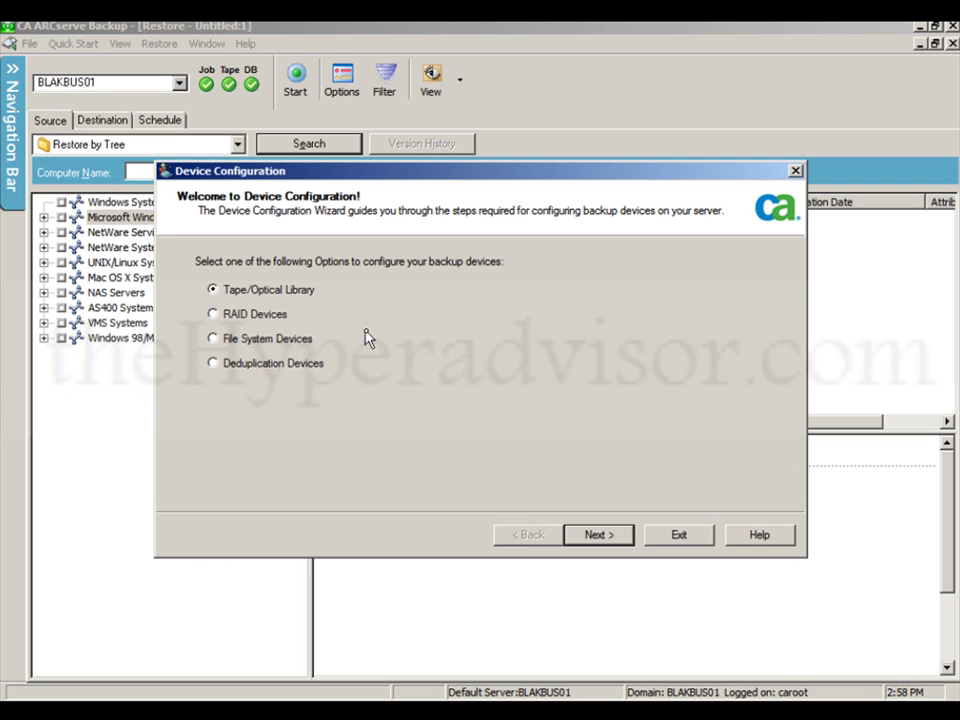
{"action": "left_click", "coordinate": [290, 366]}
{"action": "left_click", "coordinate": [609, 536]}
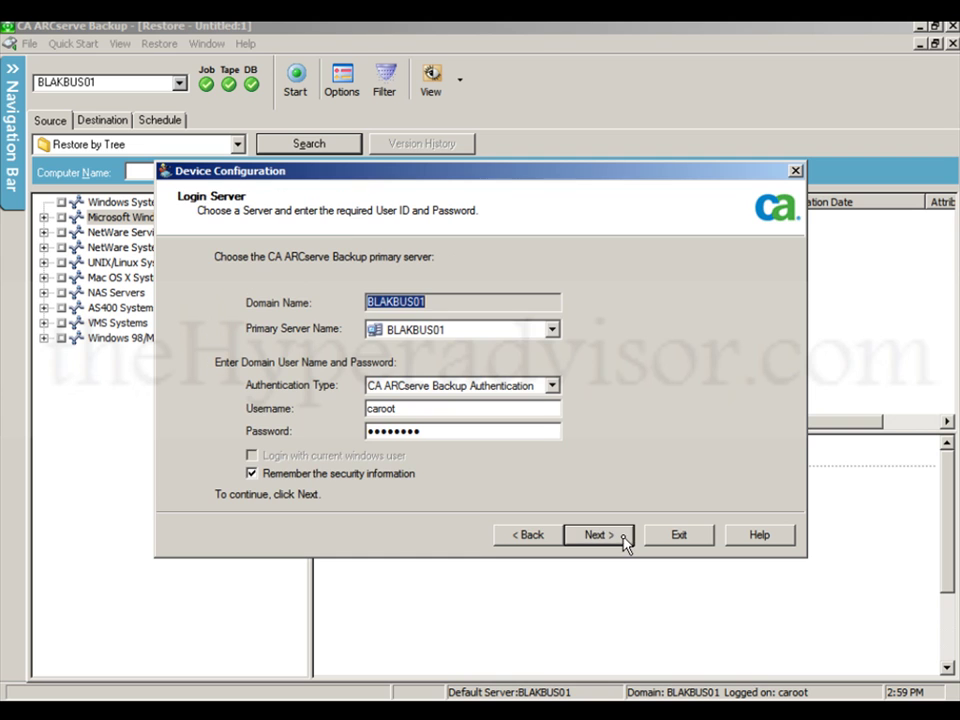
{"action": "left_click", "coordinate": [585, 536]}
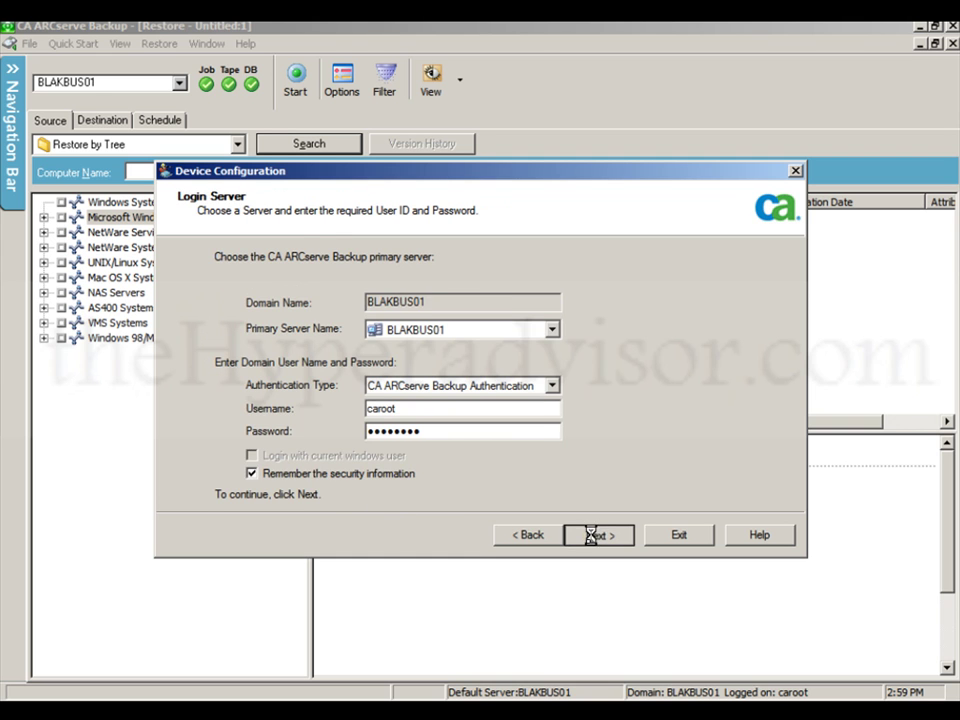
{"action": "left_click", "coordinate": [609, 538]}
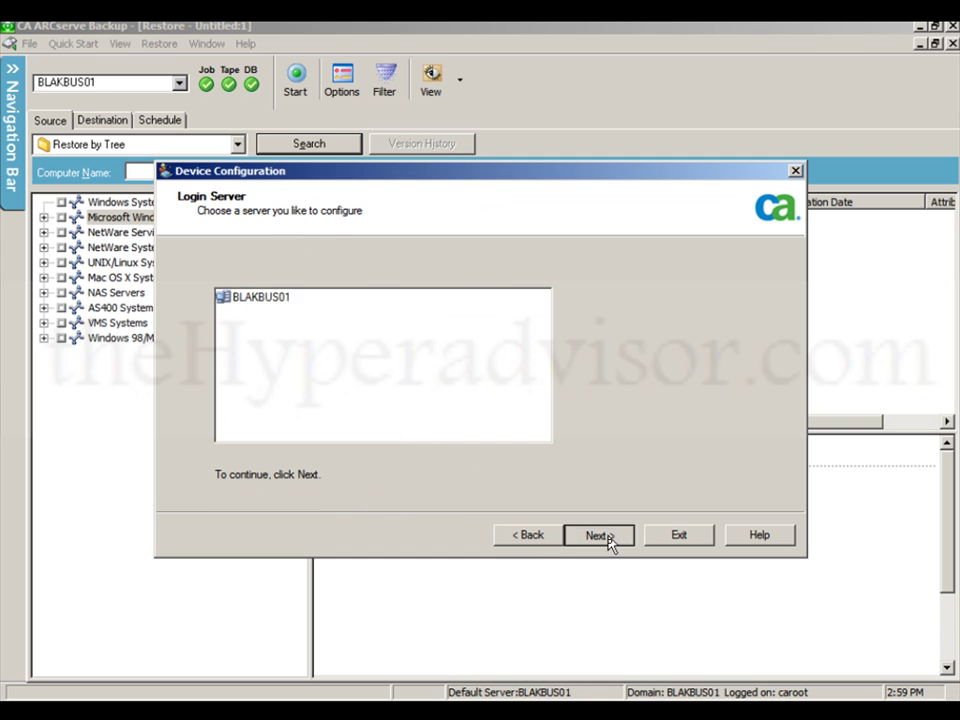
- Add a deduplication device and set its data file location to the E:\DDD1 folder
{"action": "left_click", "coordinate": [538, 268]}
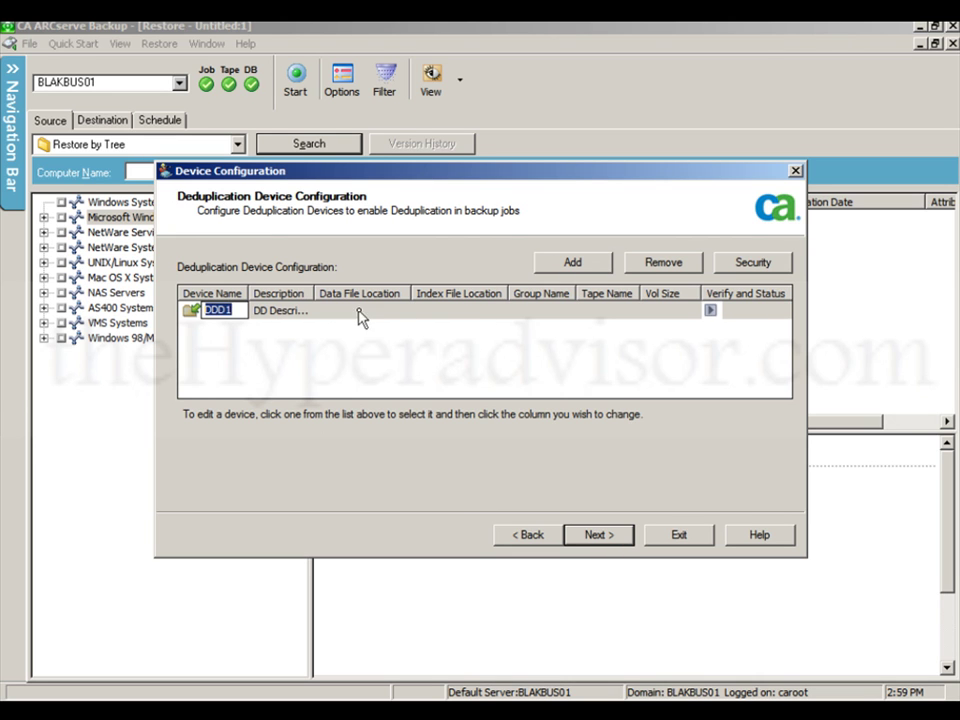
{"action": "left_click", "coordinate": [362, 313]}
{"action": "left_click", "coordinate": [402, 311]}
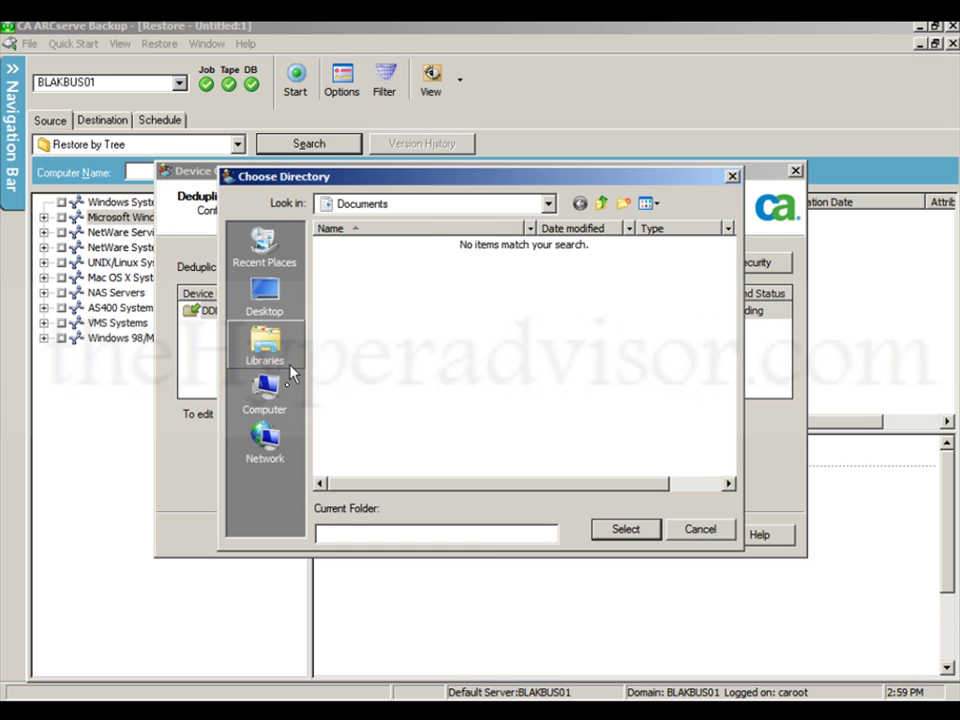
{"action": "left_click", "coordinate": [266, 388]}
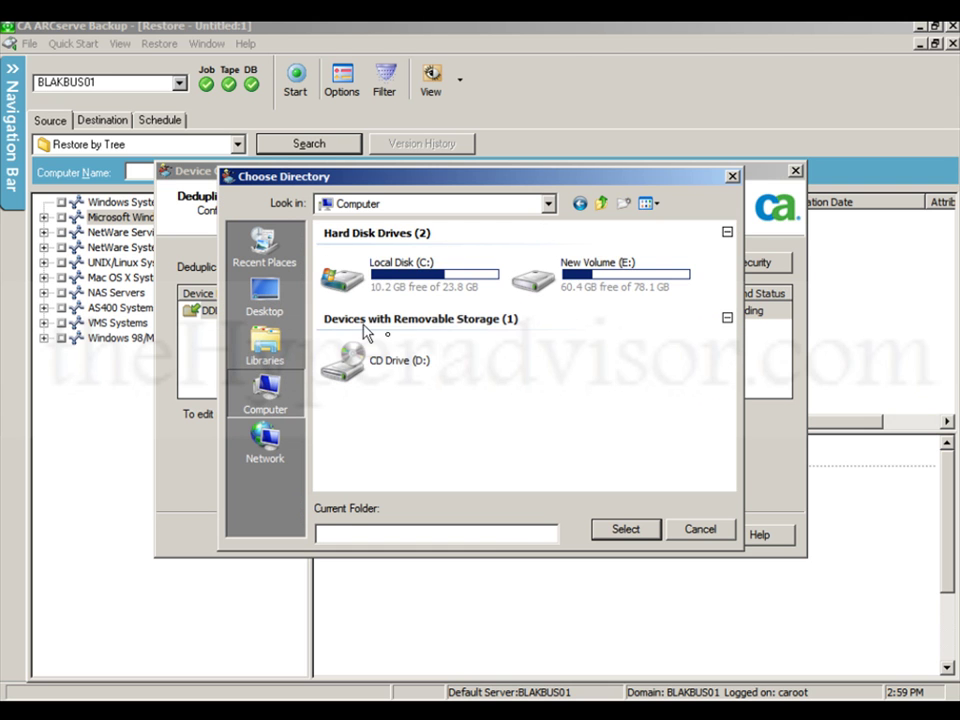
{"action": "double_click", "coordinate": [615, 285]}
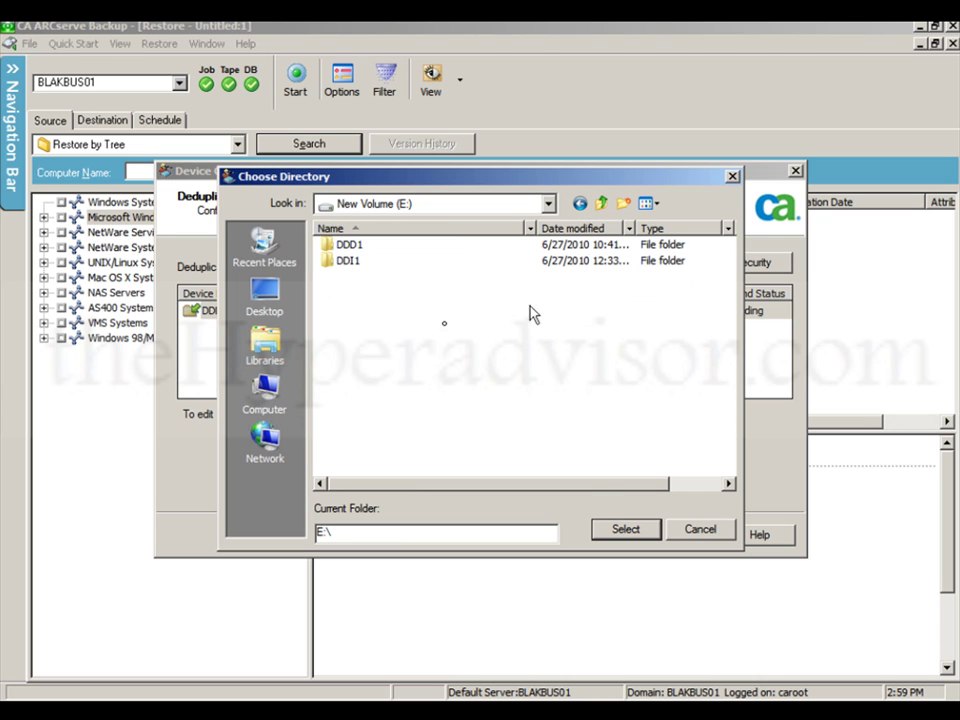
{"action": "double_click", "coordinate": [352, 245]}
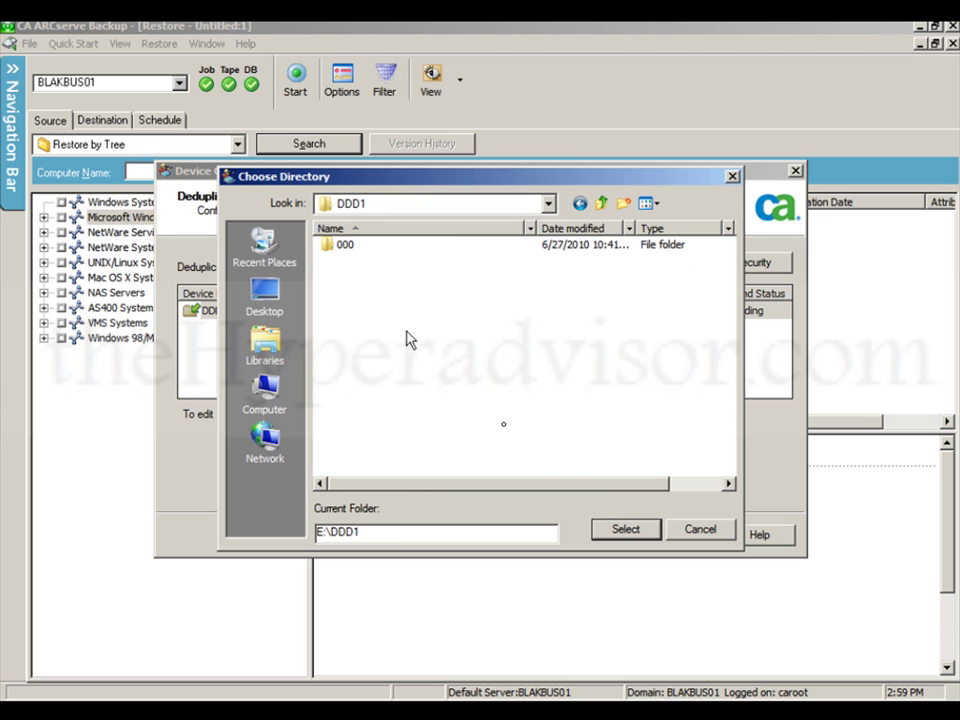
{"action": "left_click", "coordinate": [622, 530]}
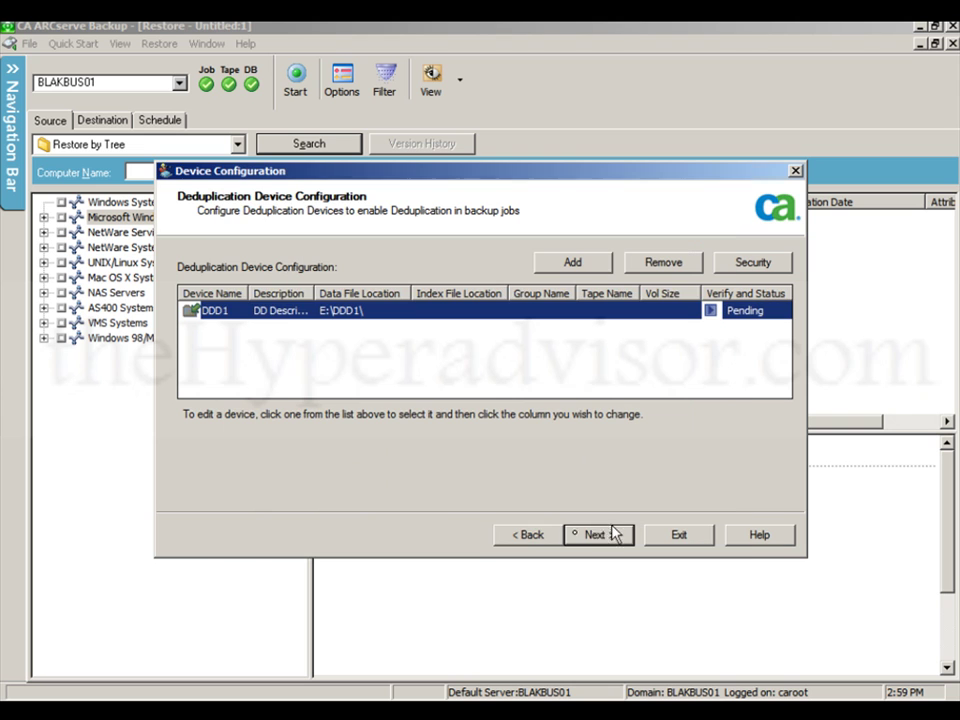
- Set the deduplication device's index file location to the E:\DDI1 folder
{"action": "left_click", "coordinate": [445, 312]}
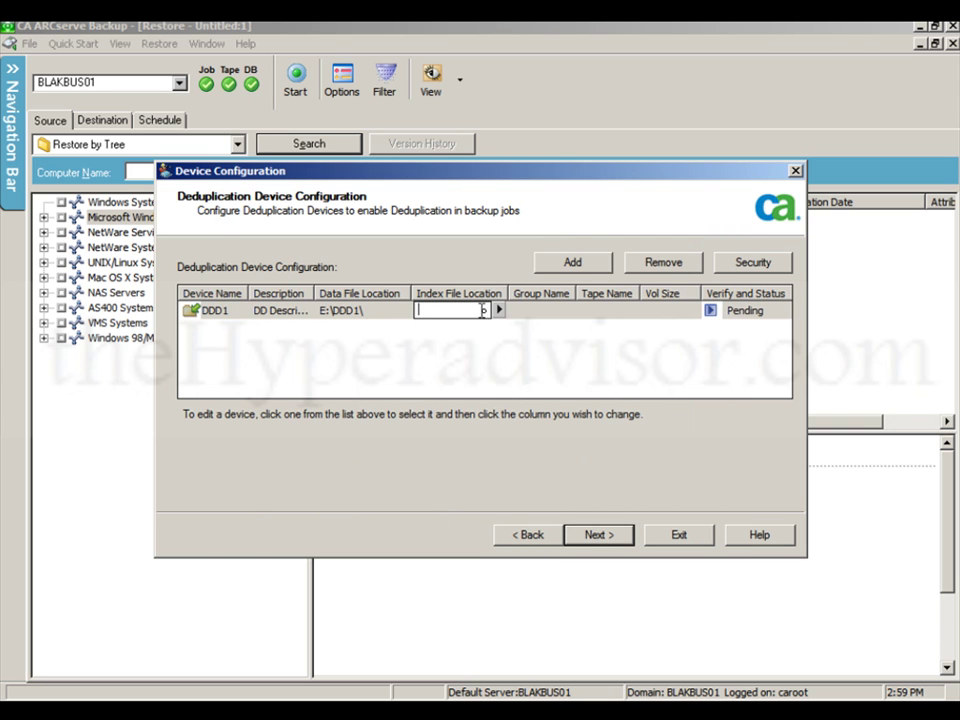
{"action": "left_click", "coordinate": [499, 310]}
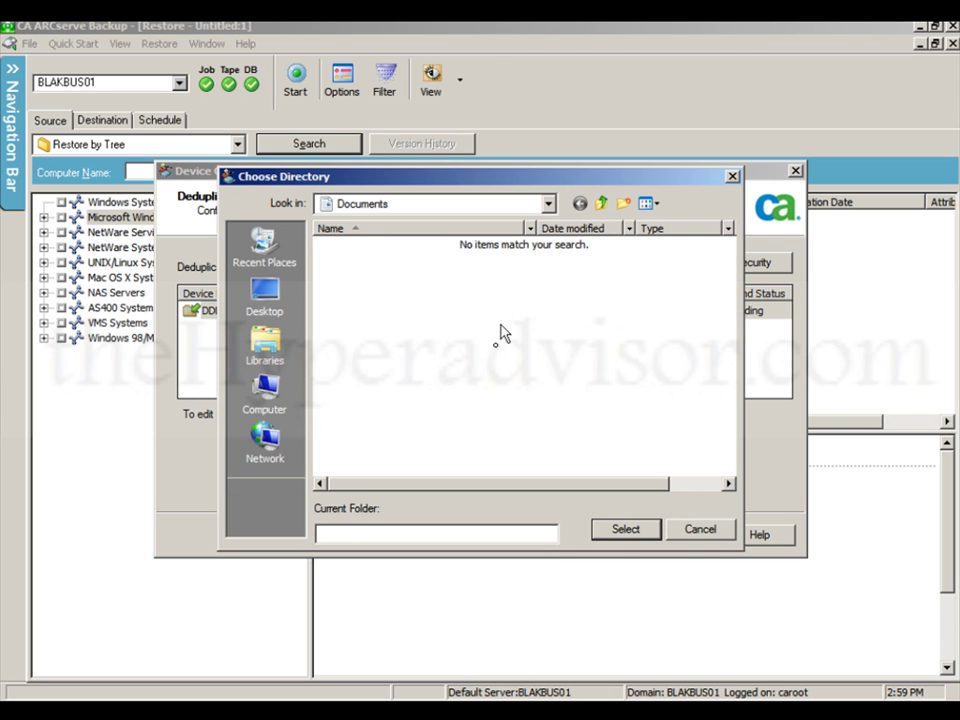
{"action": "left_click", "coordinate": [265, 392]}
{"action": "double_click", "coordinate": [545, 278]}
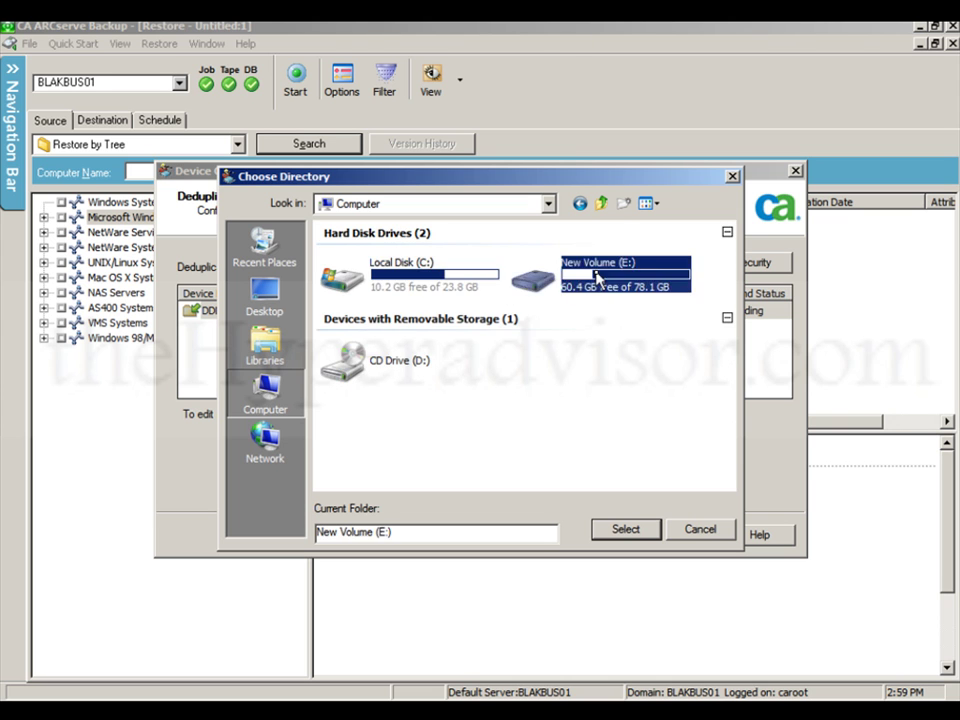
{"action": "left_click", "coordinate": [357, 268]}
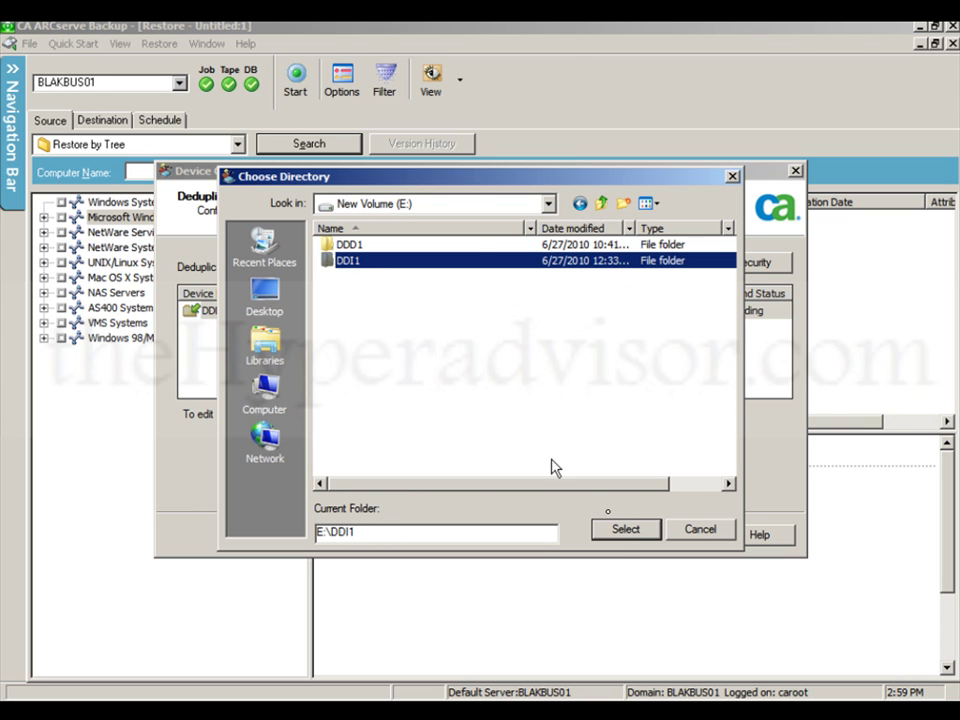
{"action": "left_click", "coordinate": [622, 528]}
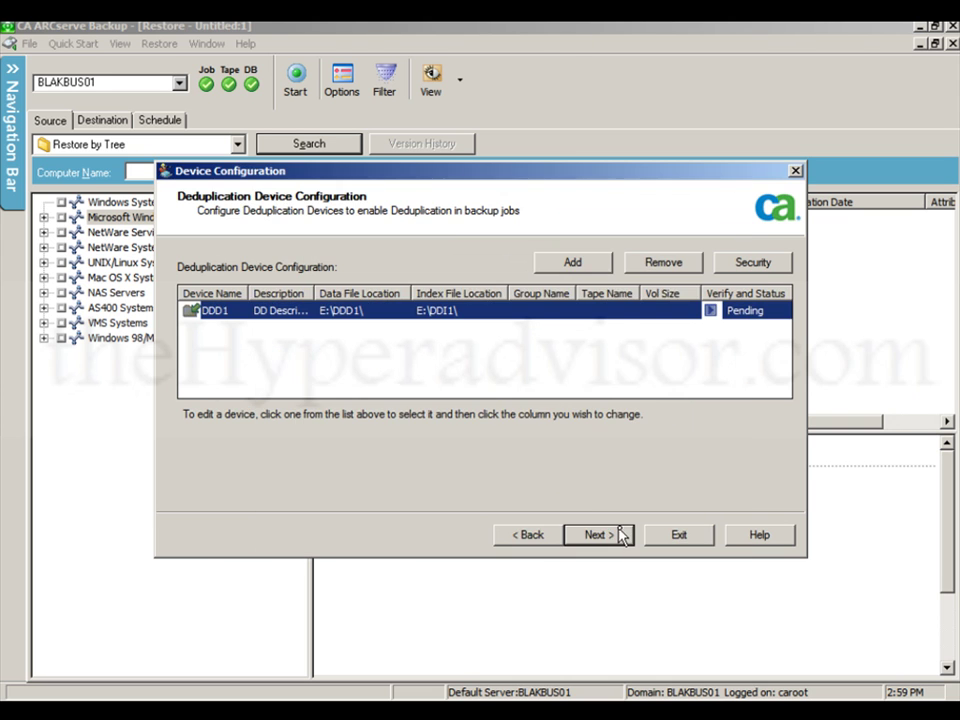
- Set the deduplication device's group name to GROUP1 and verify the device
{"action": "left_click", "coordinate": [561, 310]}
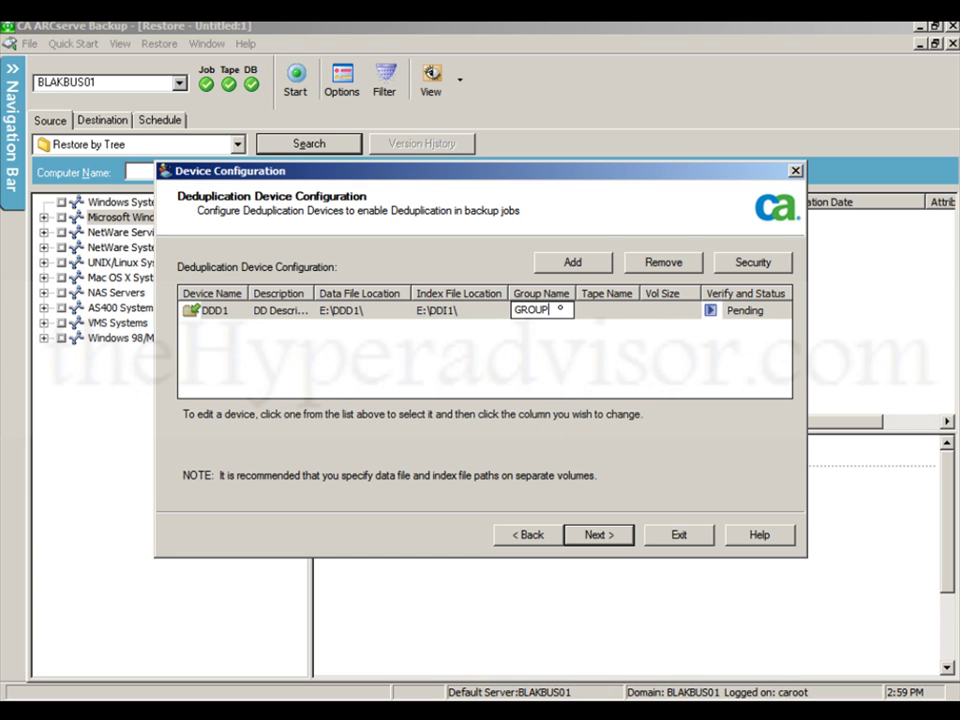
{"action": "key", "text": "Return"}
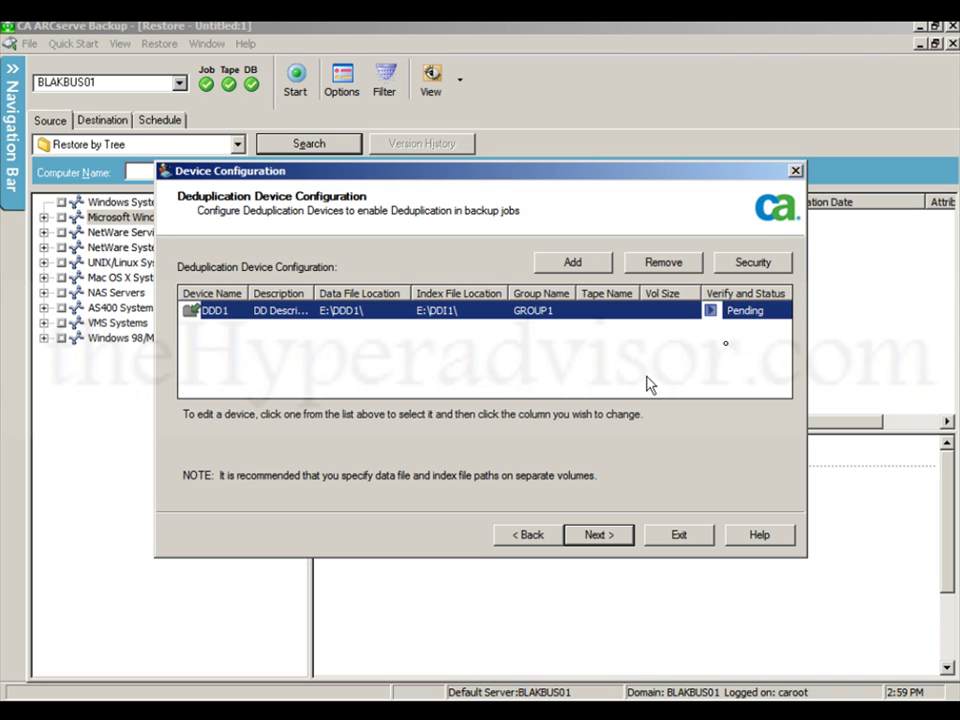
{"action": "left_click", "coordinate": [710, 311]}
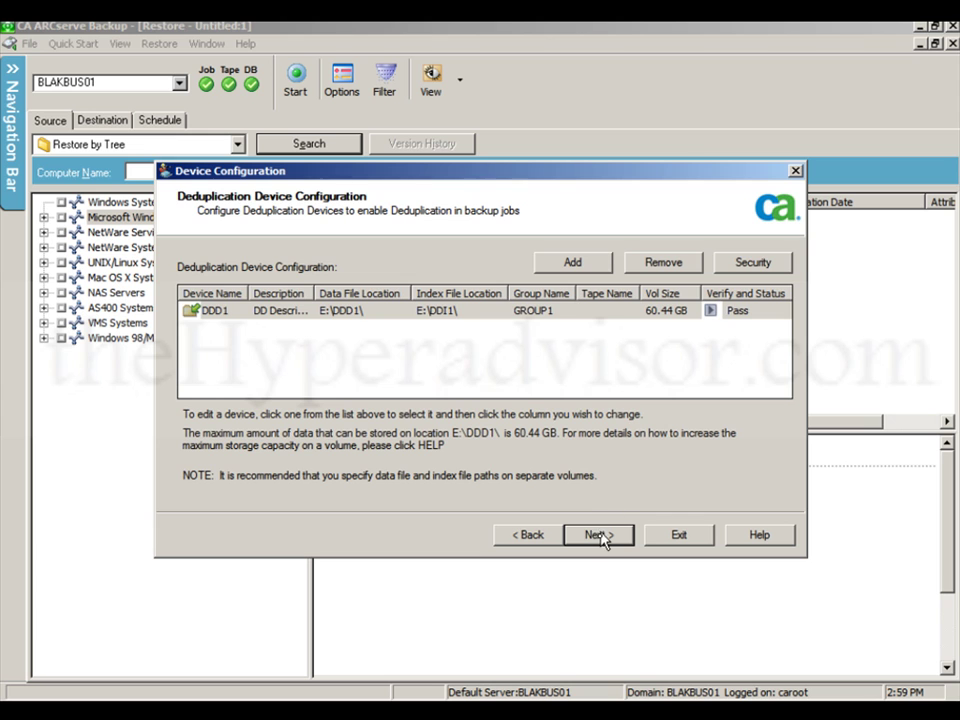
- Apply the deduplication device configuration and exit the wizard
{"action": "left_click", "coordinate": [600, 537]}
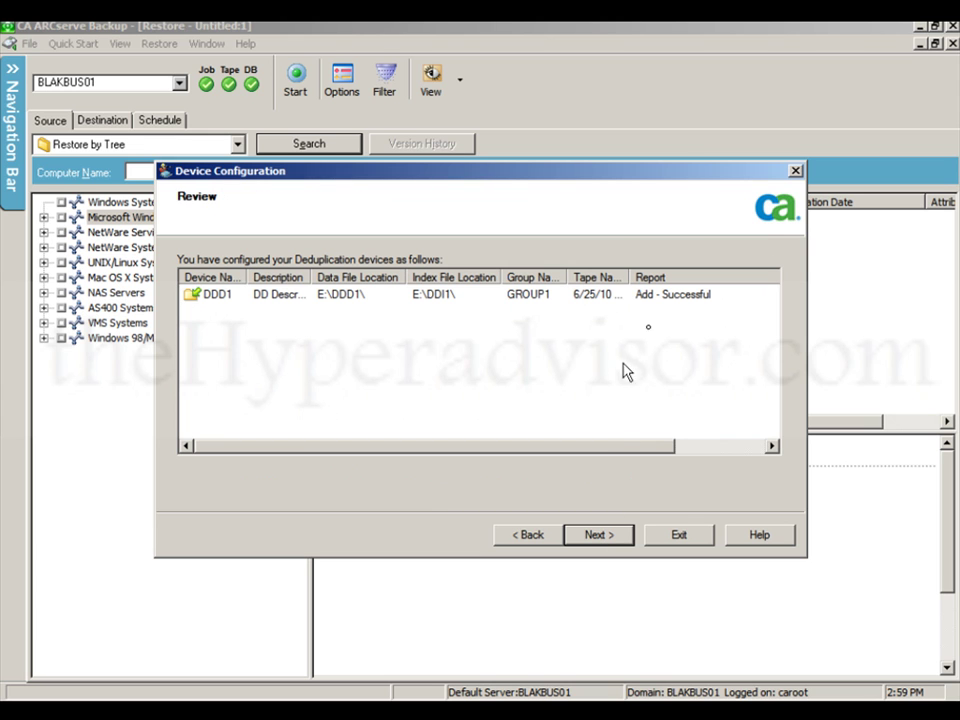
{"action": "left_click", "coordinate": [681, 536]}
{"action": "left_click", "coordinate": [463, 405]}
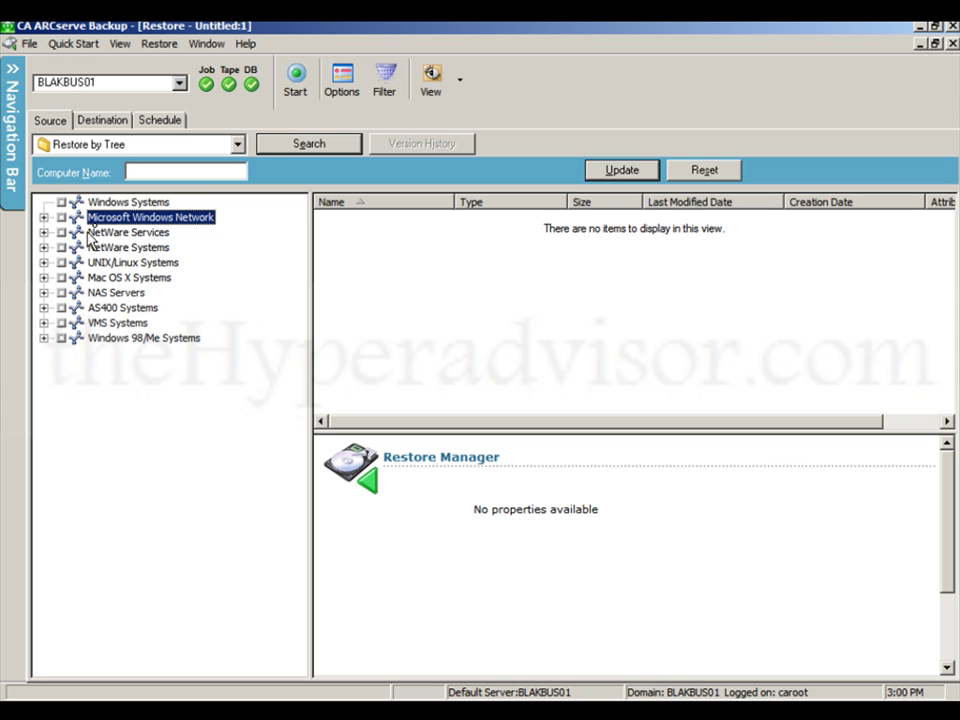
{"action": "left_click", "coordinate": [126, 204]}
{"action": "left_click", "coordinate": [130, 218]}
- Open the Device manager and examine the DDD1 device, its media details and the operations available for the media
{"action": "left_click", "coordinate": [75, 45]}
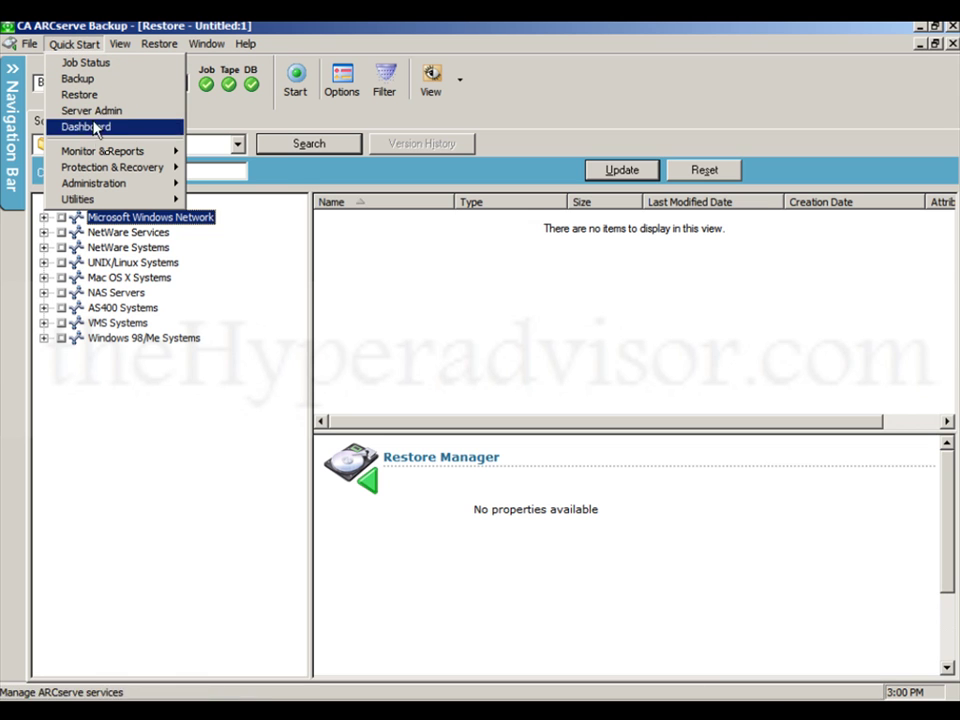
{"action": "mouse_move", "coordinate": [125, 183]}
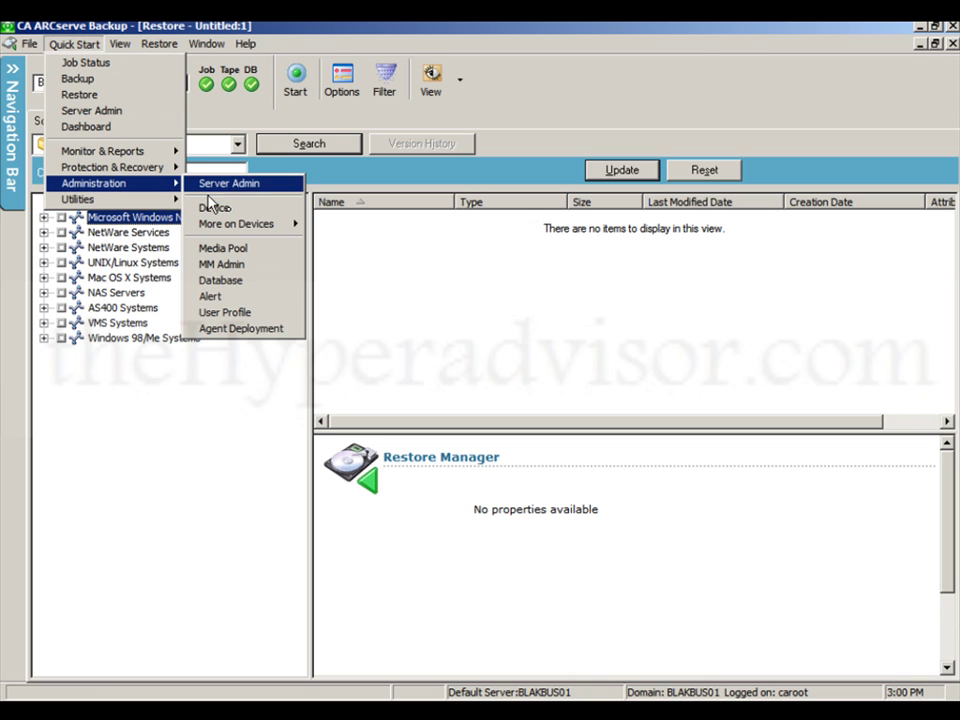
{"action": "left_click", "coordinate": [237, 209]}
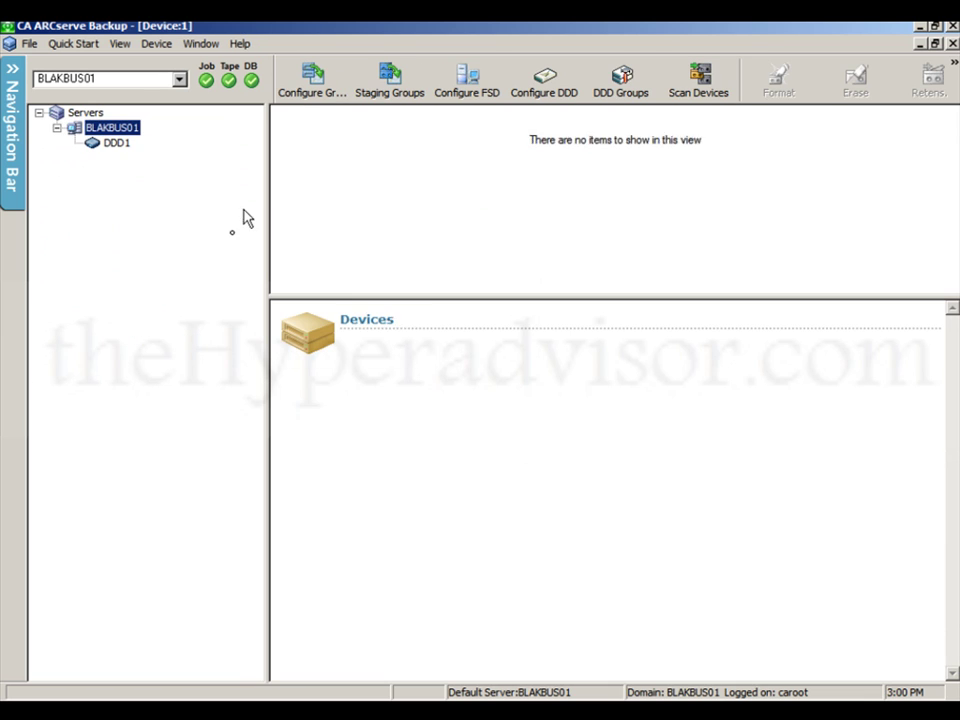
{"action": "left_click", "coordinate": [117, 143]}
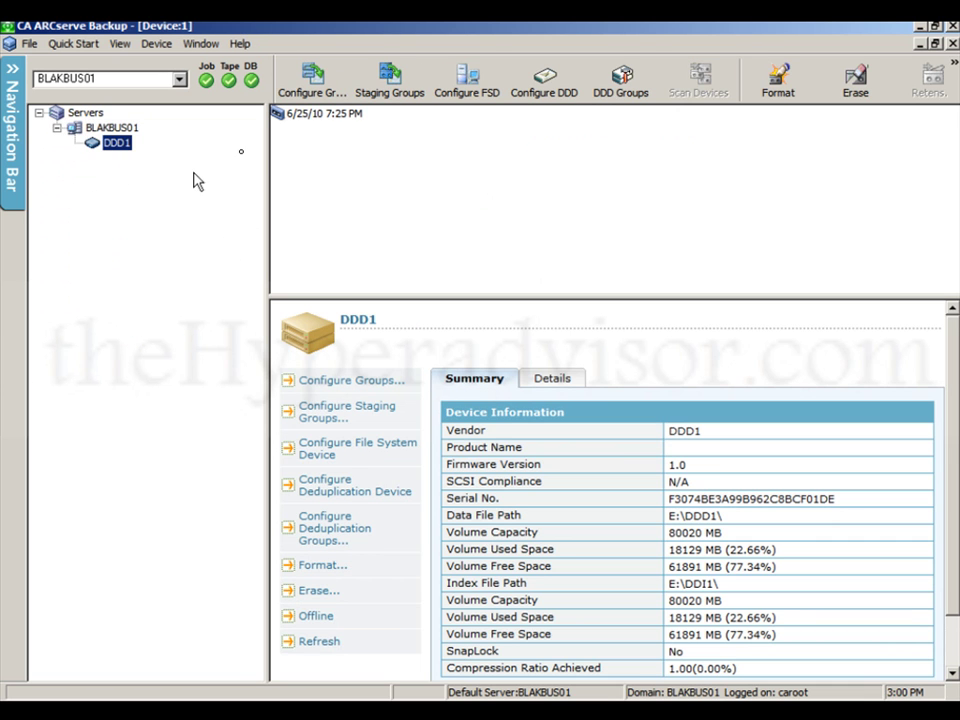
{"action": "left_click", "coordinate": [305, 115]}
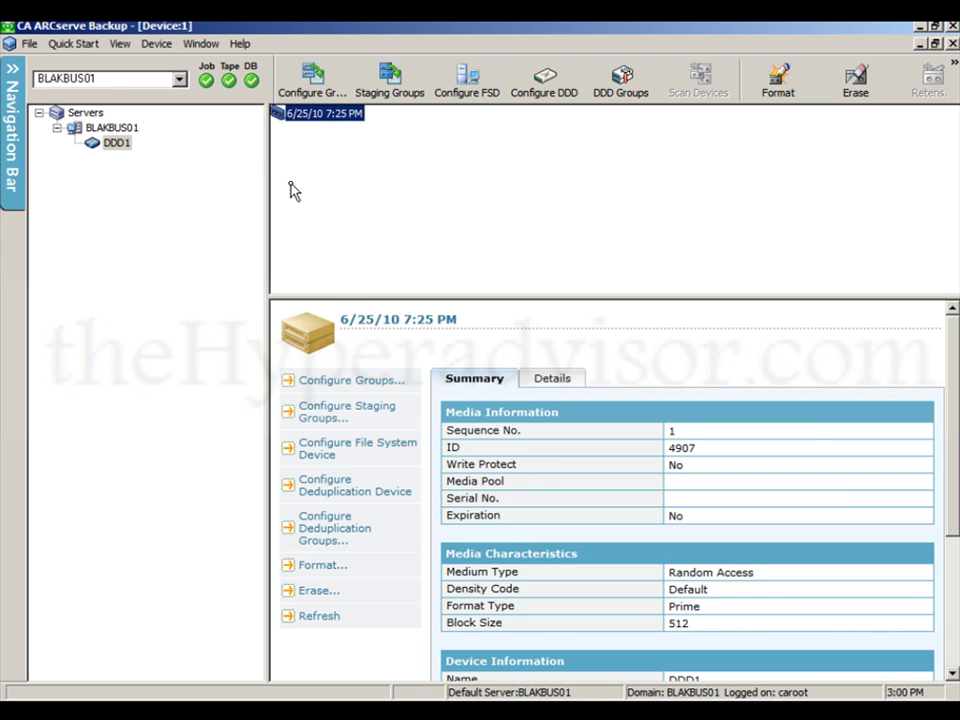
{"action": "right_click", "coordinate": [307, 120]}
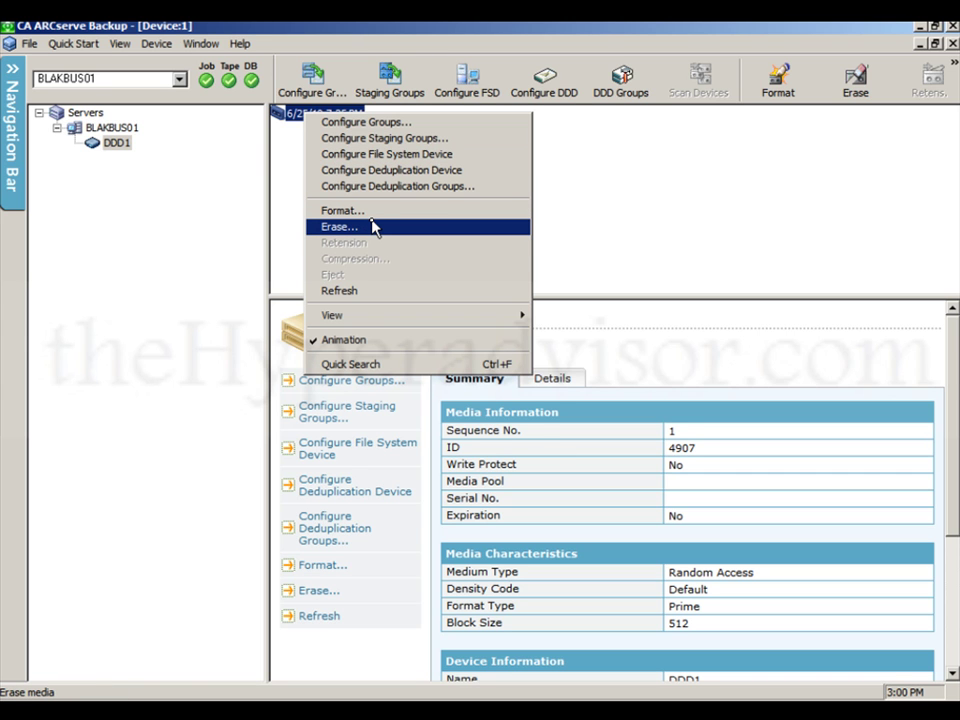
{"action": "left_click", "coordinate": [175, 200]}
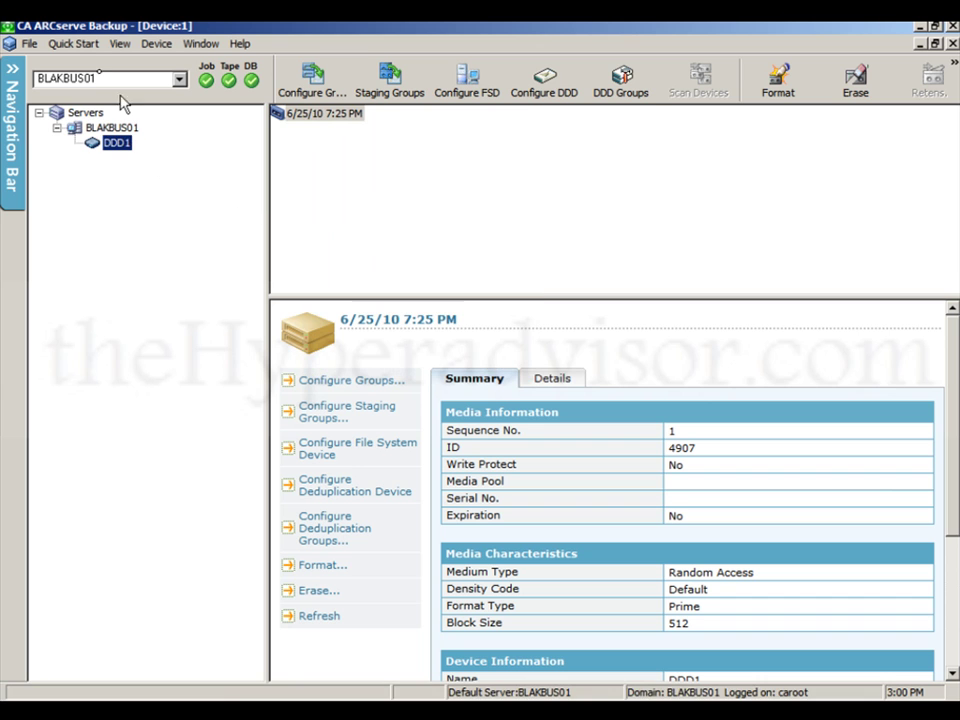
- Submit a Merge job for the GROUP1 media 6/25/10 7:25 PM with all sessions, set to run now under the default job name
{"action": "left_click", "coordinate": [74, 44]}
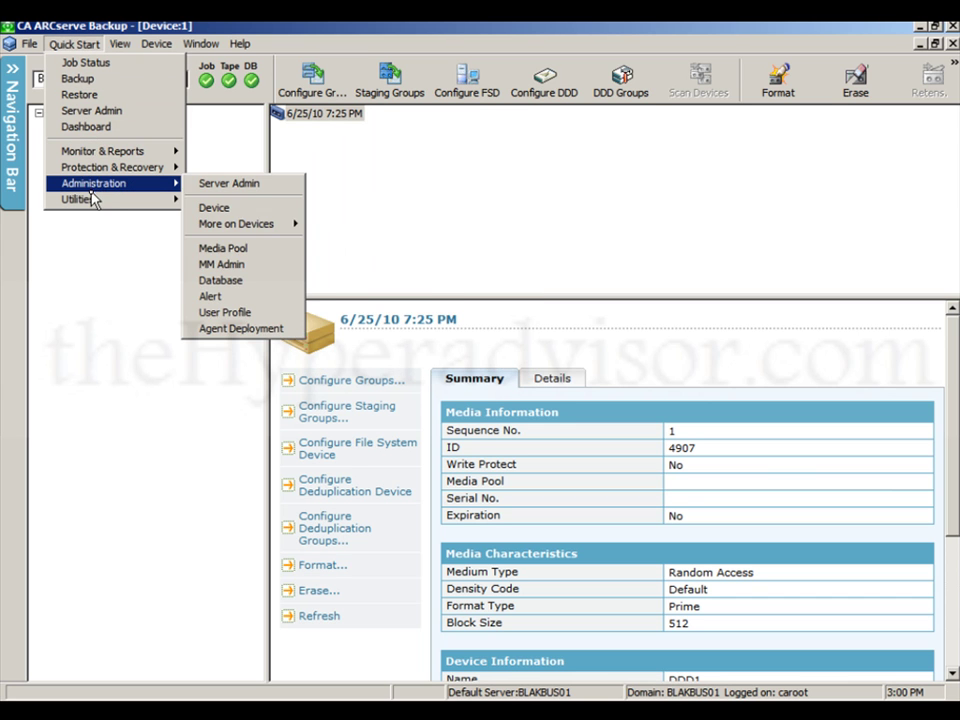
{"action": "mouse_move", "coordinate": [91, 199]}
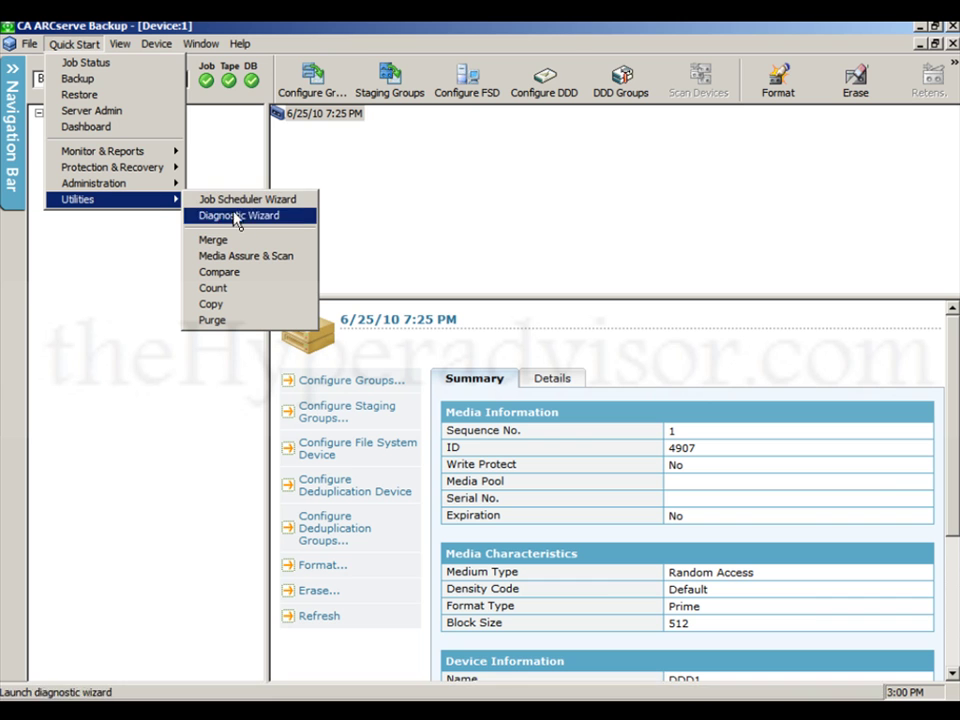
{"action": "left_click", "coordinate": [257, 245]}
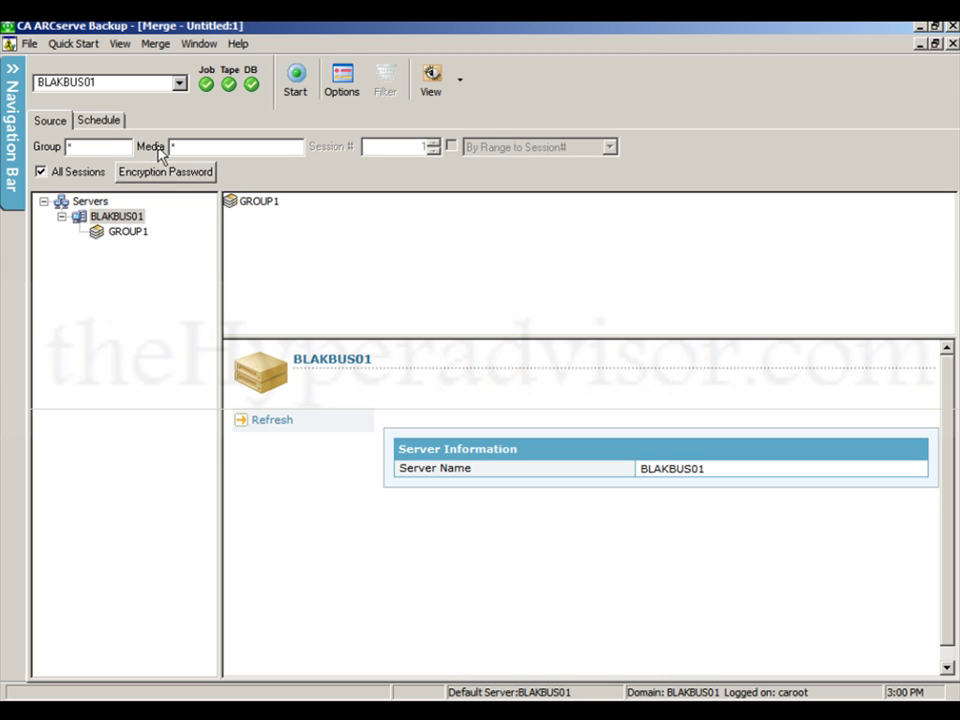
{"action": "left_click", "coordinate": [122, 231]}
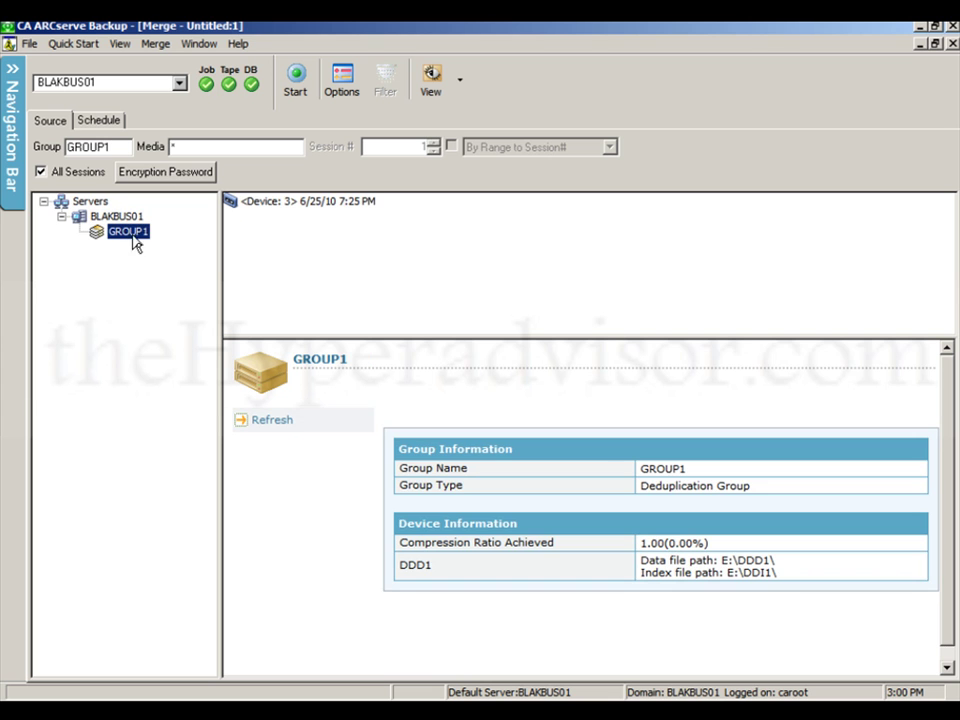
{"action": "left_click", "coordinate": [270, 206]}
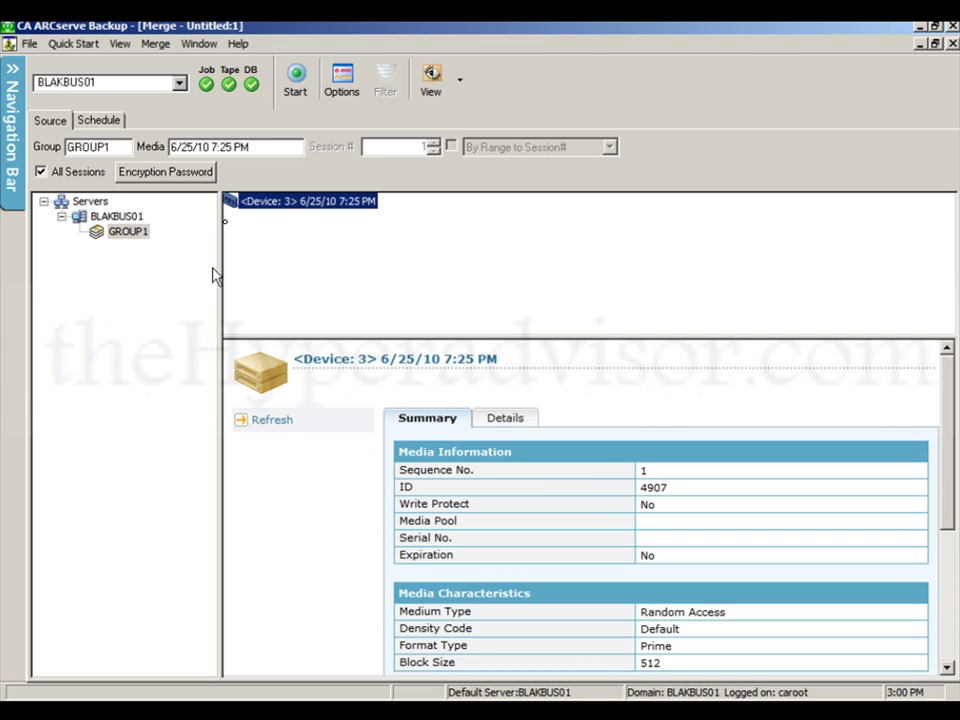
{"action": "left_click", "coordinate": [295, 86]}
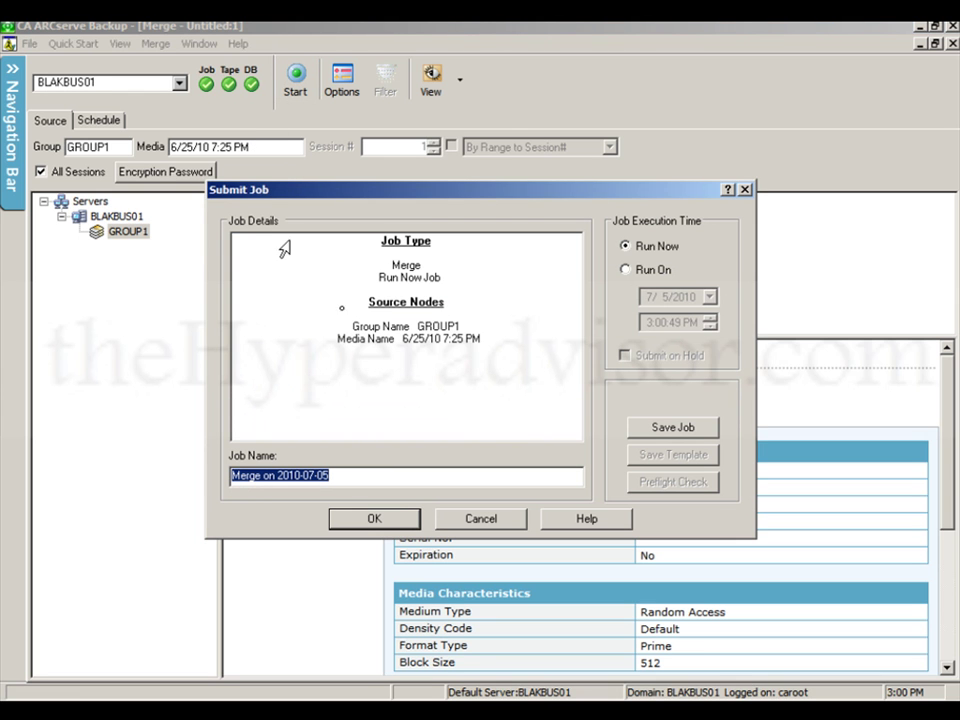
{"action": "left_click", "coordinate": [381, 515]}
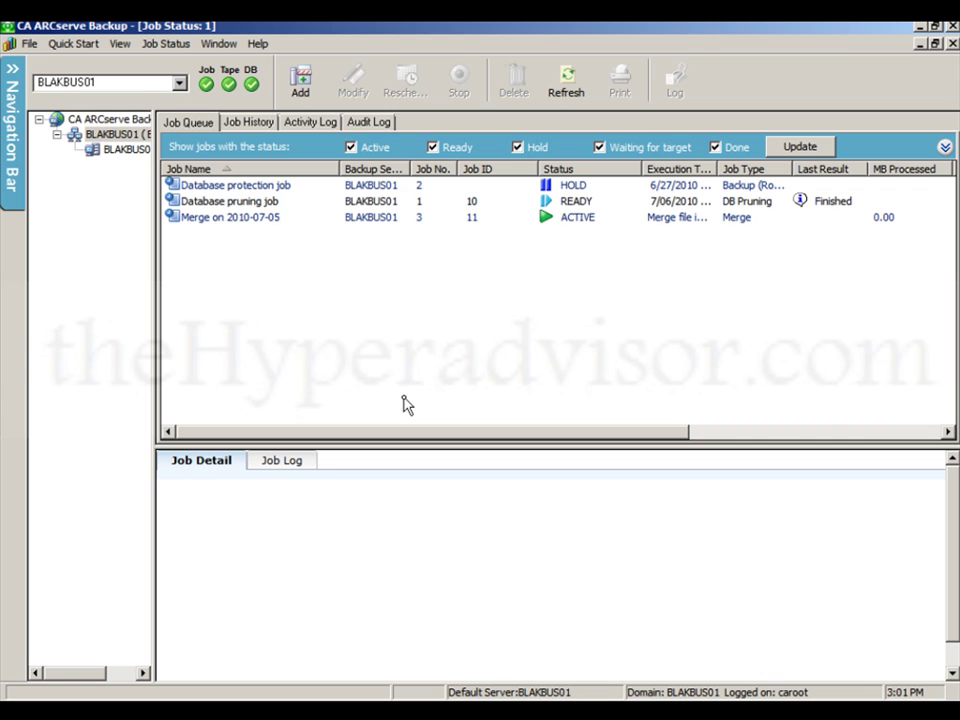
- Monitor the Merge on 2010-07-05 job until it finishes, and close the job monitor, Job Status and Merge windows
{"action": "double_click", "coordinate": [258, 224]}
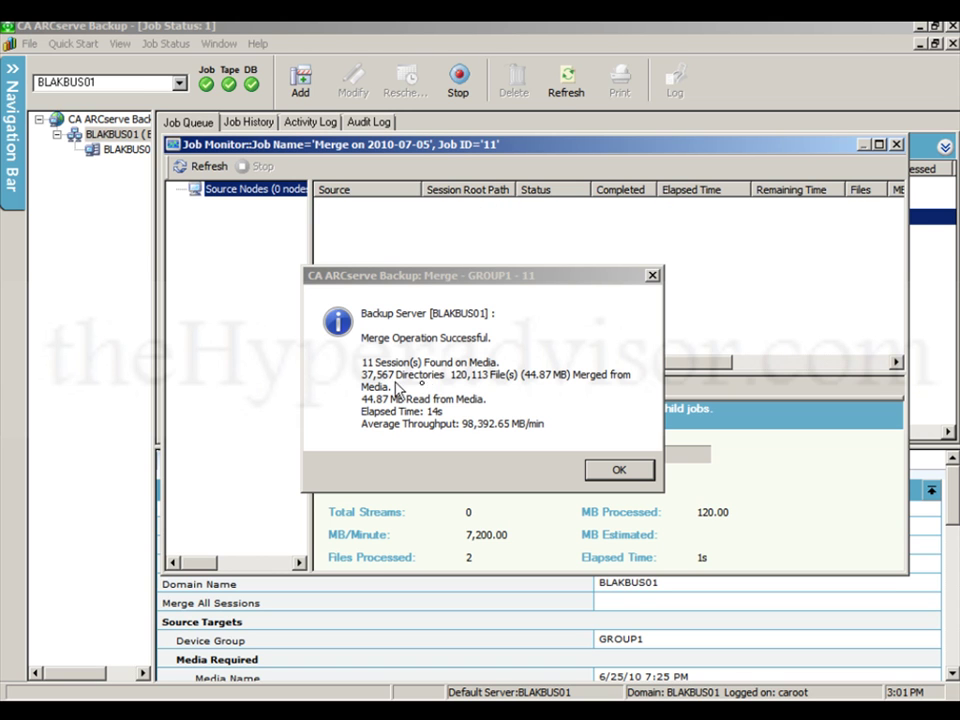
{"action": "left_click", "coordinate": [614, 469]}
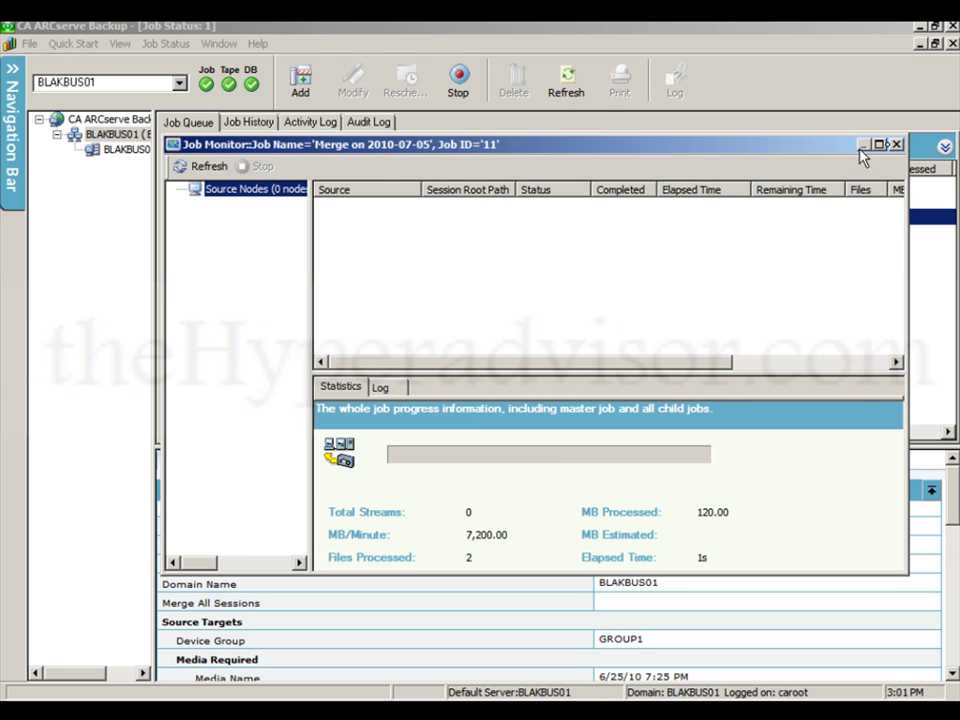
{"action": "left_click", "coordinate": [896, 144]}
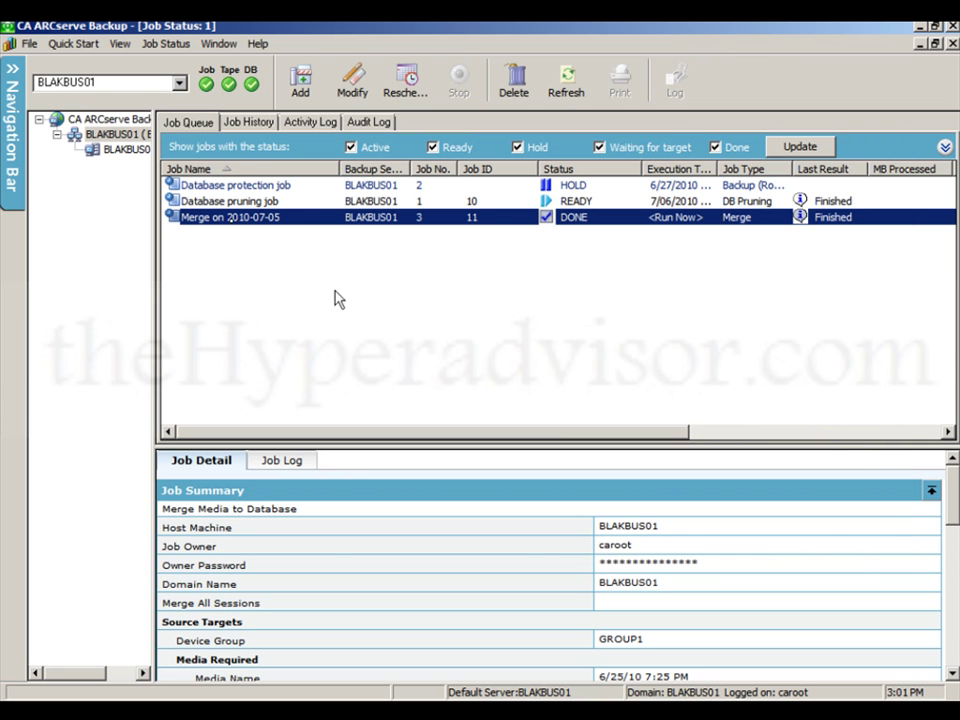
{"action": "left_click", "coordinate": [952, 44]}
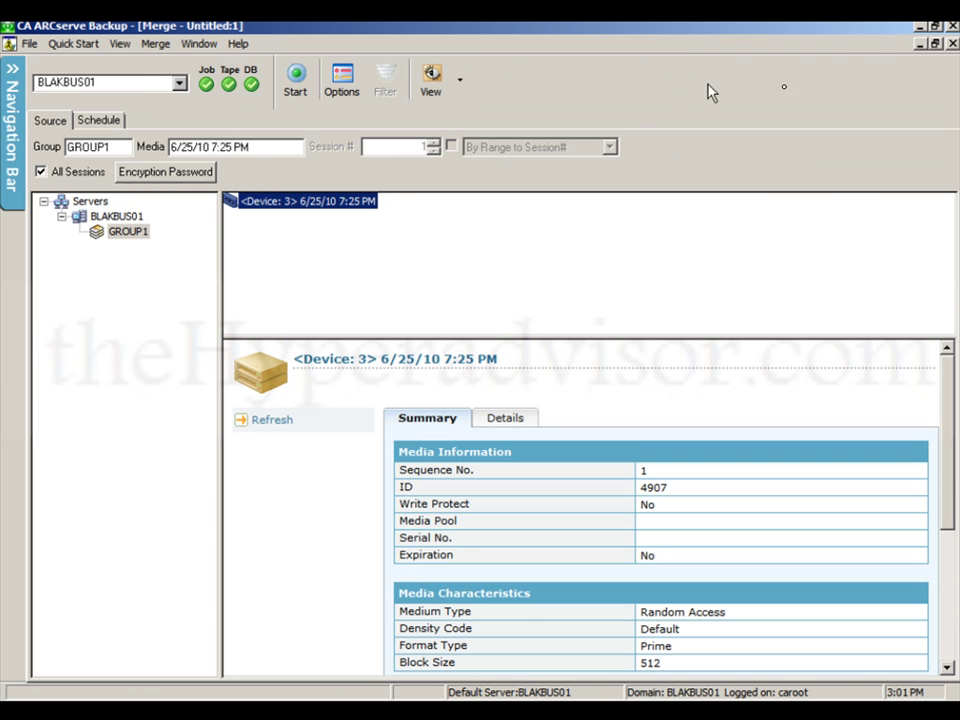
{"action": "left_click", "coordinate": [949, 44]}
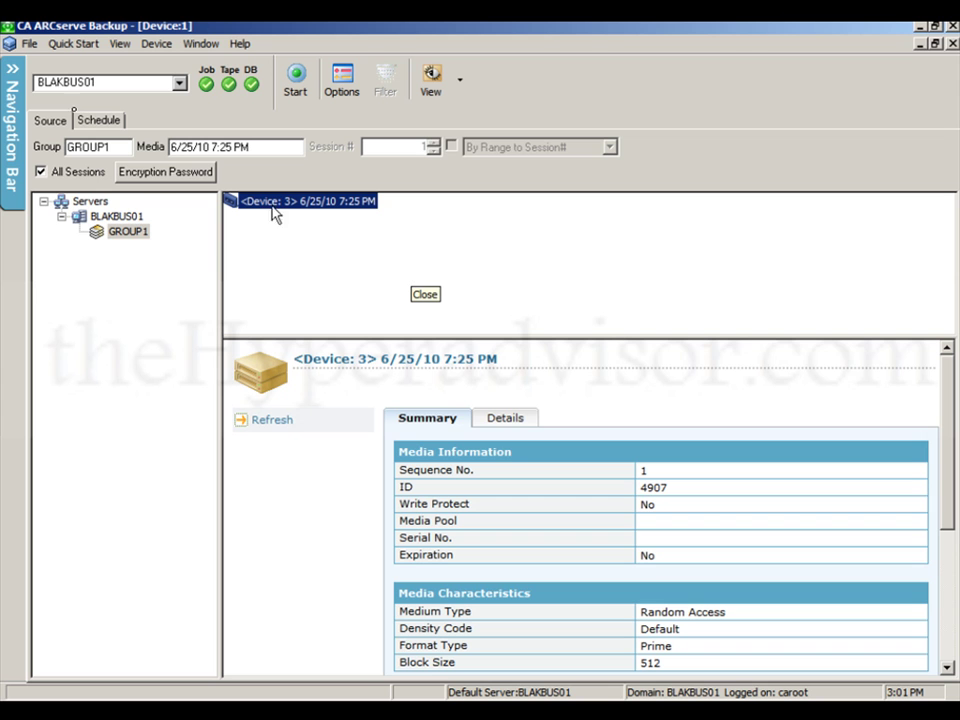
- Open the Restore manager and expand the BLAKDDS01 machine under Windows Systems in the Restore by Tree source
{"action": "left_click", "coordinate": [72, 46]}
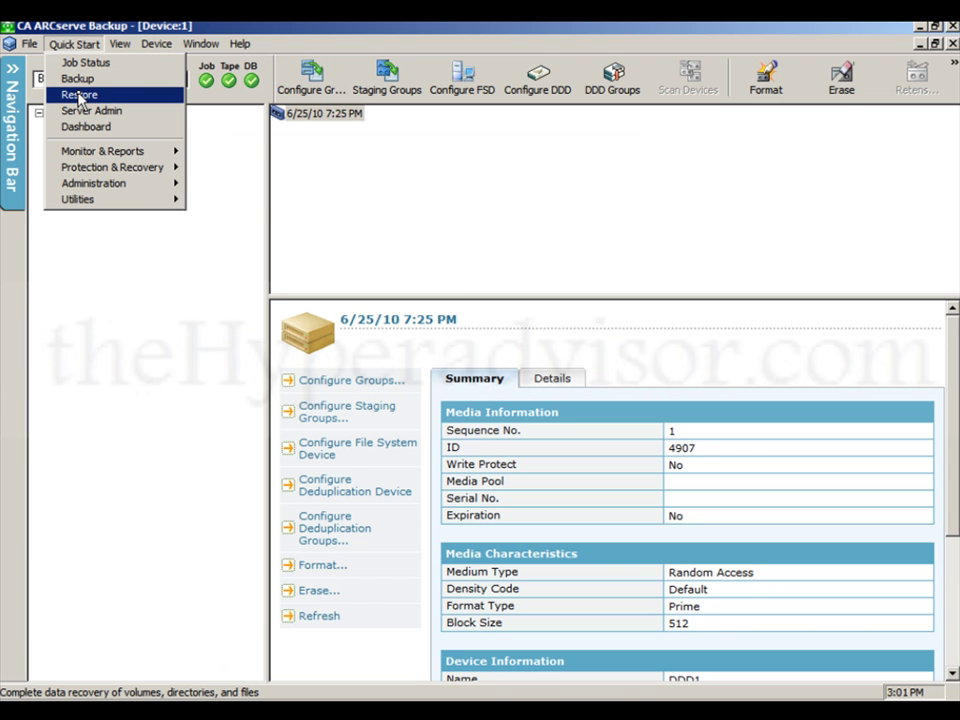
{"action": "left_click", "coordinate": [78, 95]}
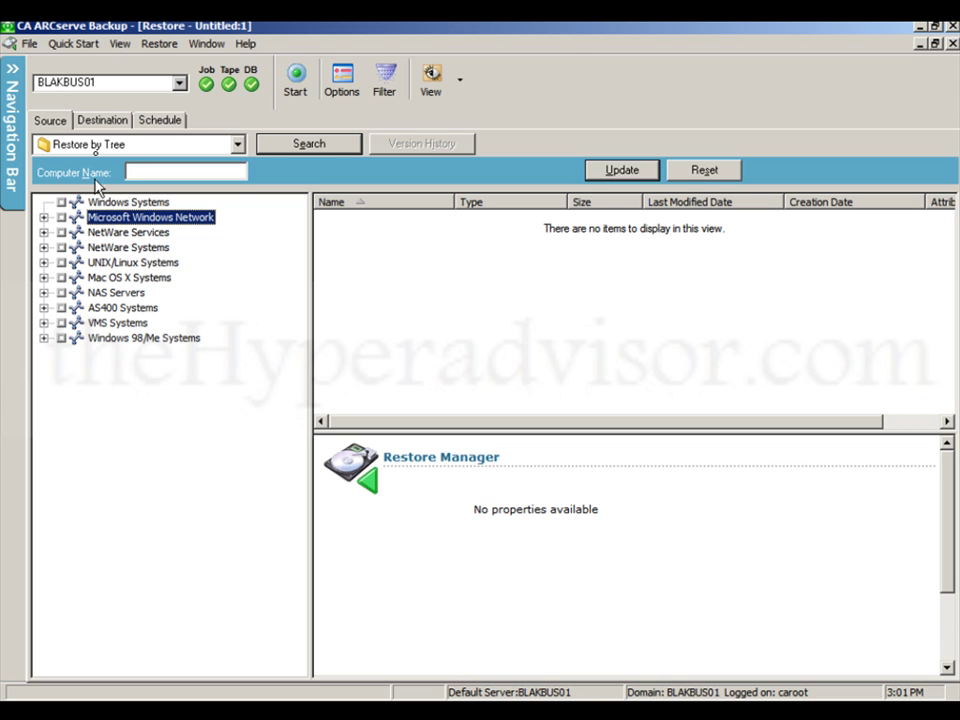
{"action": "left_click", "coordinate": [102, 120]}
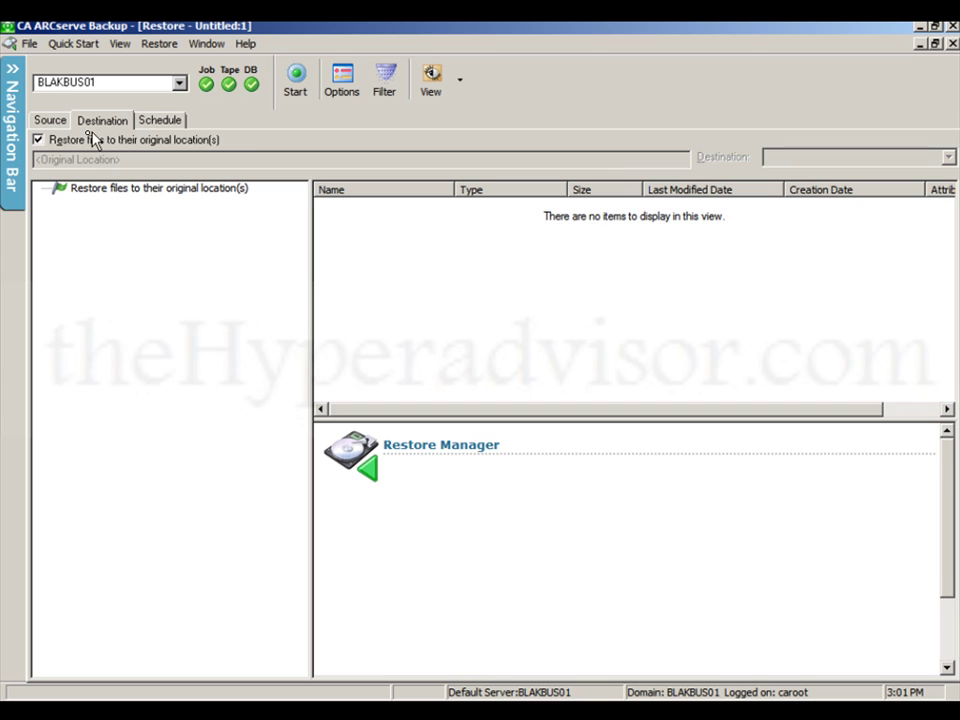
{"action": "left_click", "coordinate": [48, 120]}
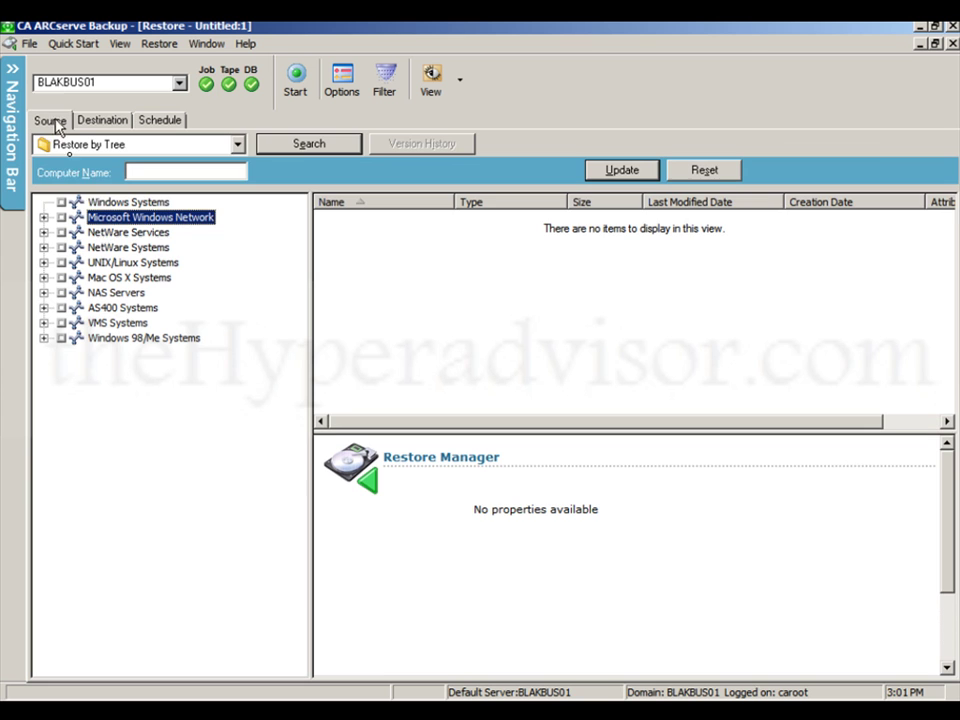
{"action": "left_click", "coordinate": [112, 203]}
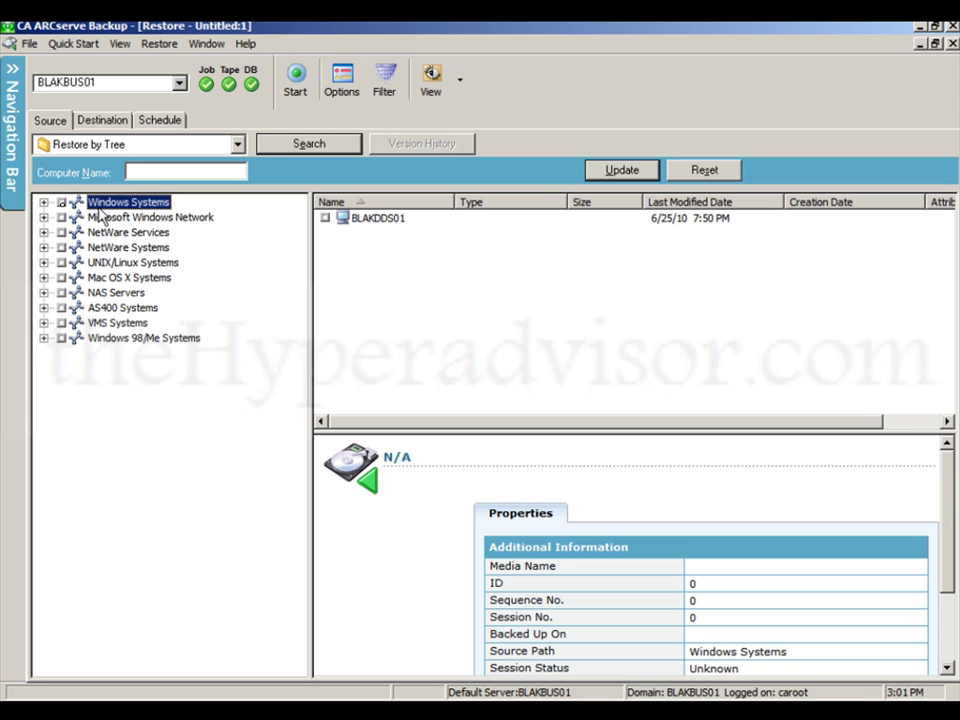
{"action": "left_click", "coordinate": [43, 202]}
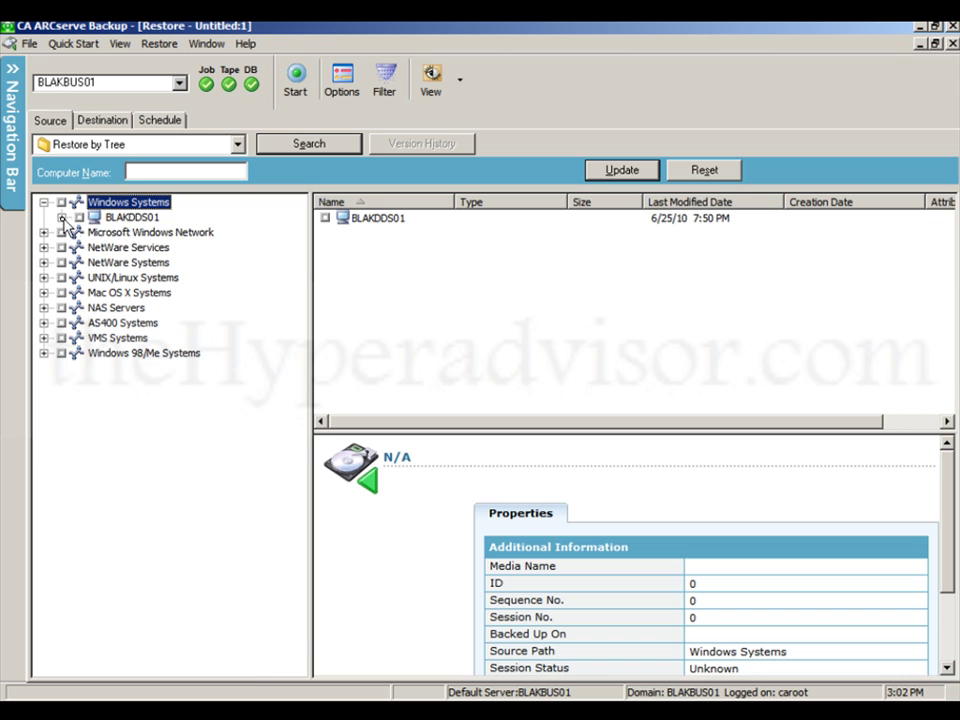
{"action": "left_click", "coordinate": [61, 217]}
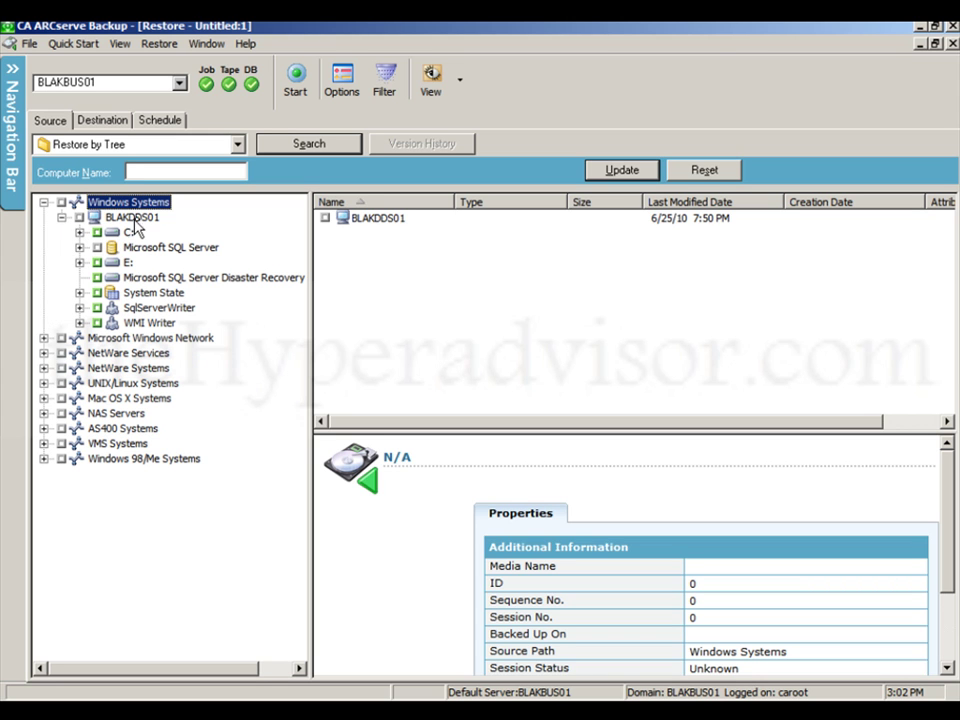
- Select the PerfLogs folder on BLAKDDS01's C: volume as restore data and show the destination settings
{"action": "key", "text": "Down"}
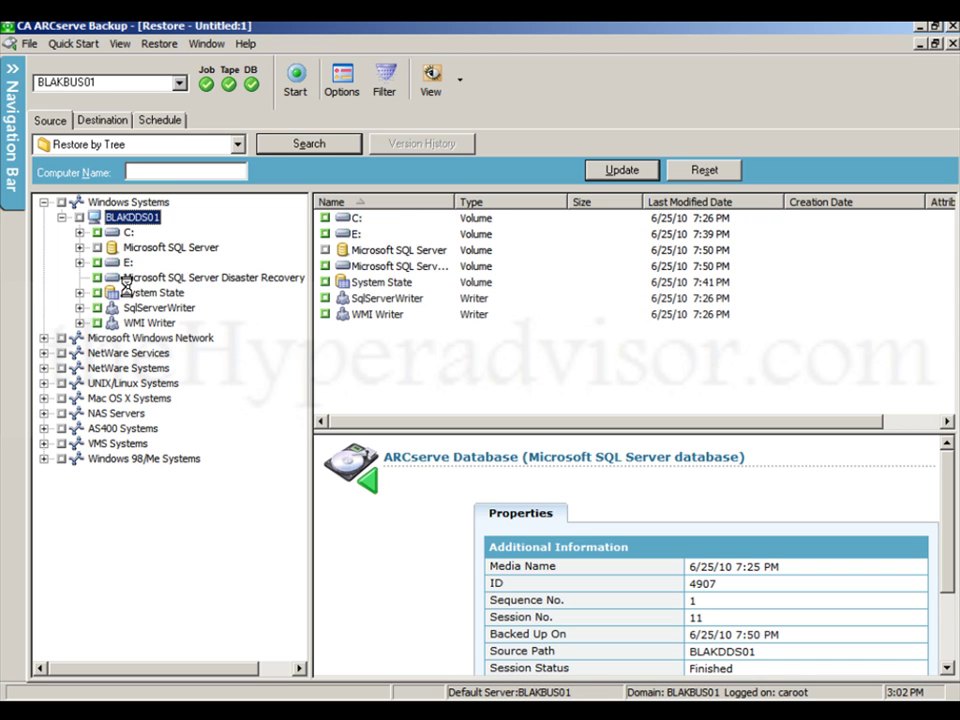
{"action": "key", "text": "Down"}
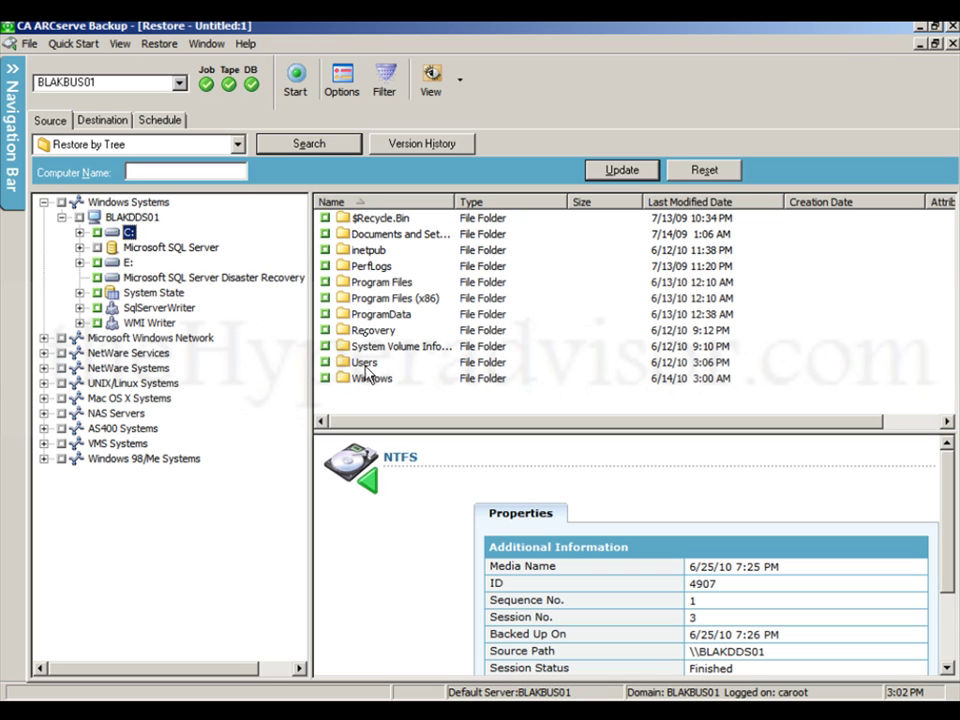
{"action": "left_click", "coordinate": [330, 268]}
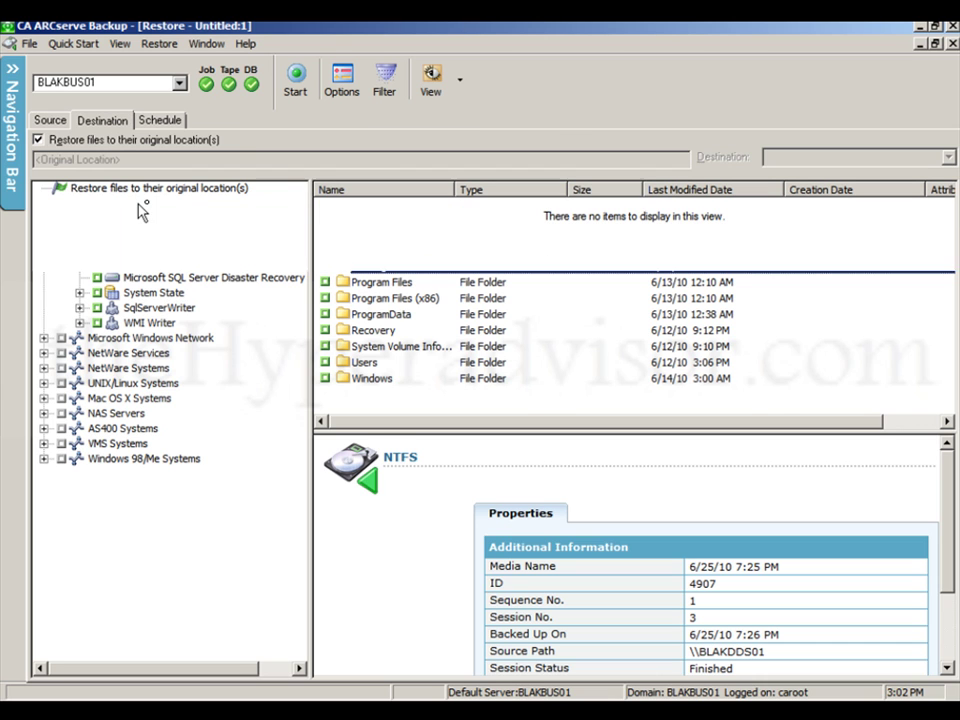
- Turn off restoring to original locations and expand BLAKBUS01's C: drive in the destination tree, signing in as blak\administrator with the account password
{"action": "left_click", "coordinate": [52, 141]}
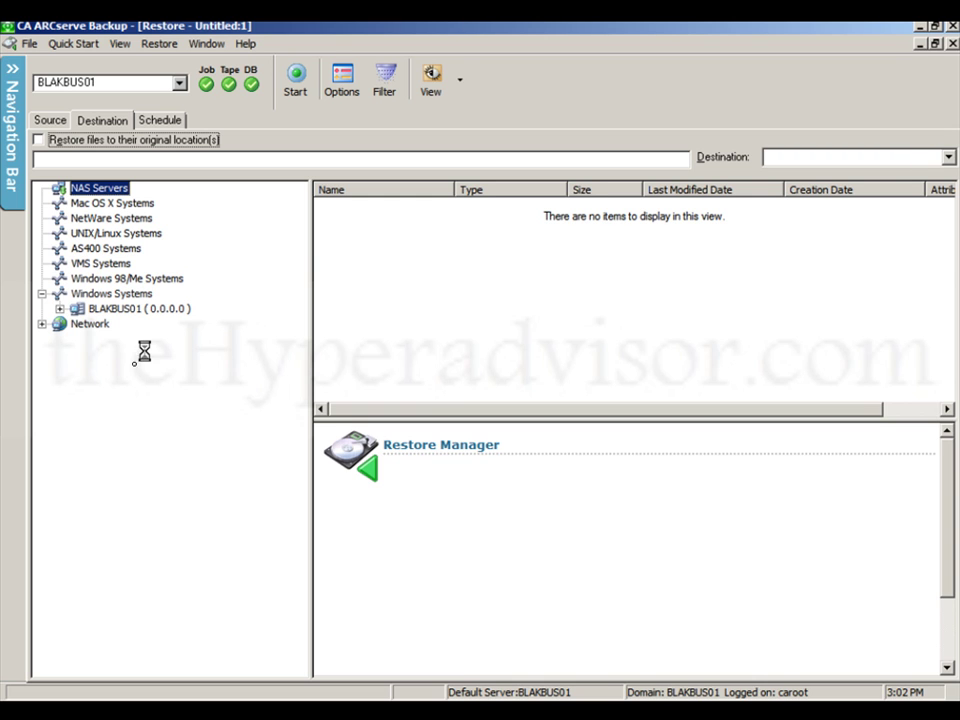
{"action": "left_click", "coordinate": [127, 309]}
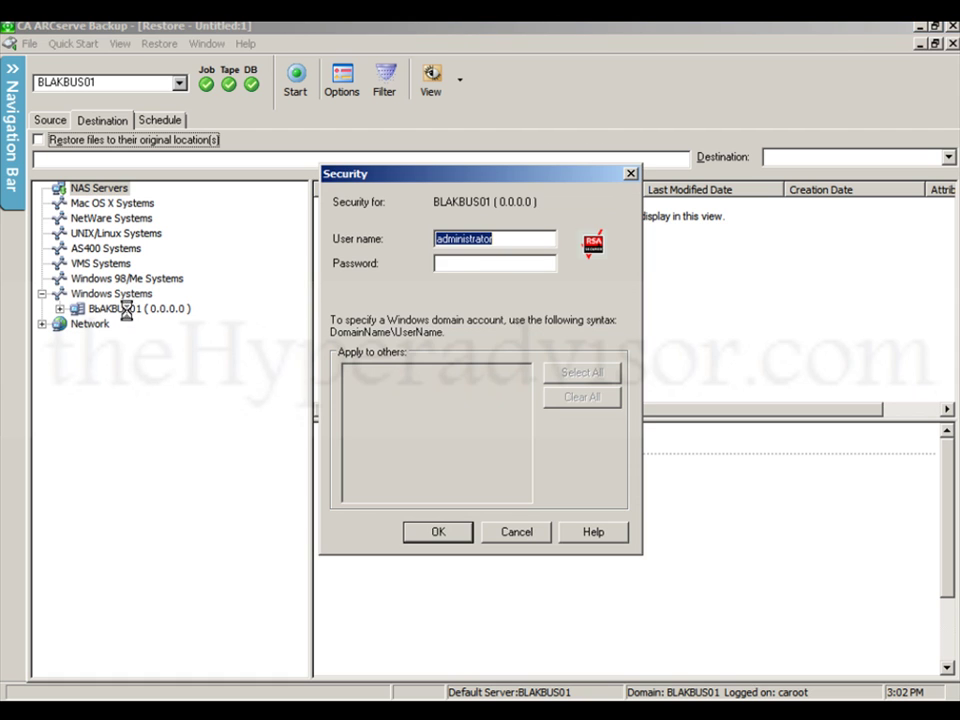
{"action": "left_click", "coordinate": [476, 263]}
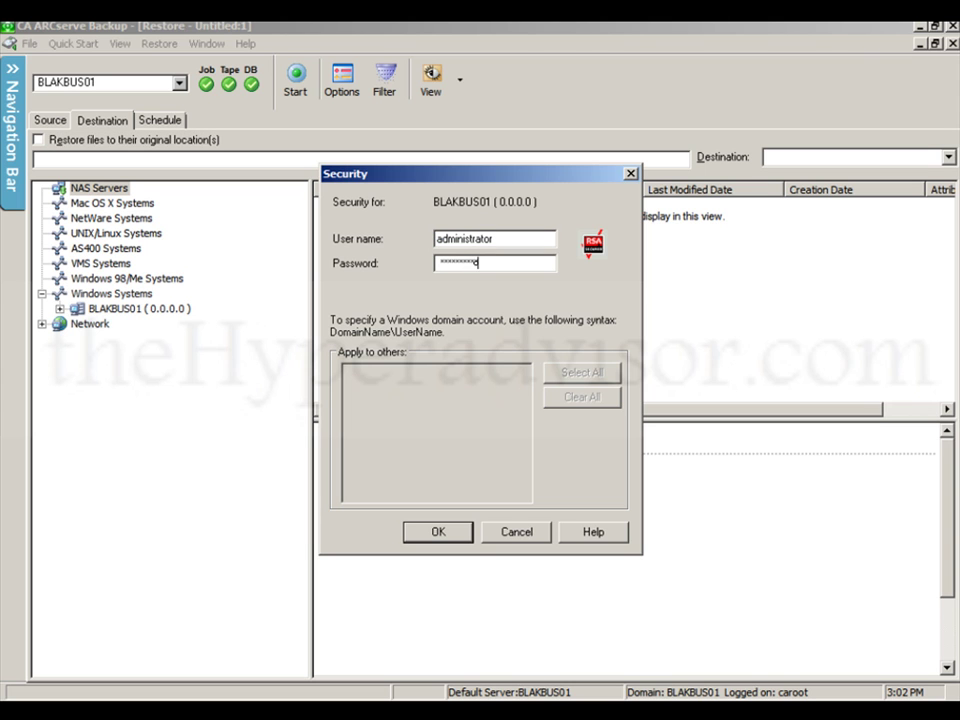
{"action": "left_click", "coordinate": [437, 239]}
{"action": "type", "text": "blak"}
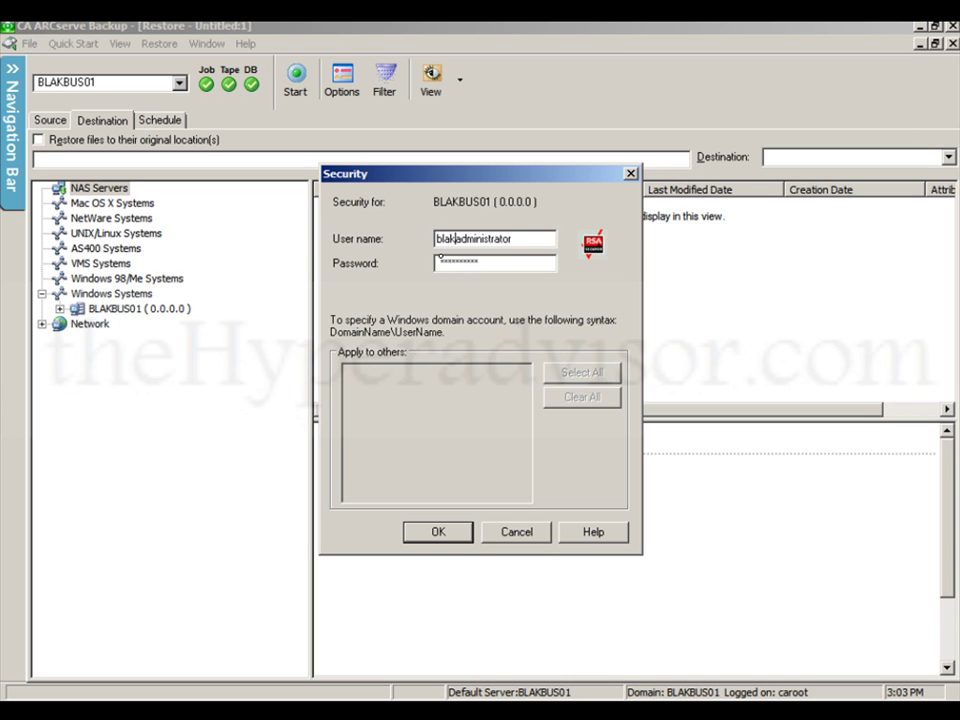
{"action": "type", "text": "\\"}
{"action": "left_click", "coordinate": [441, 533]}
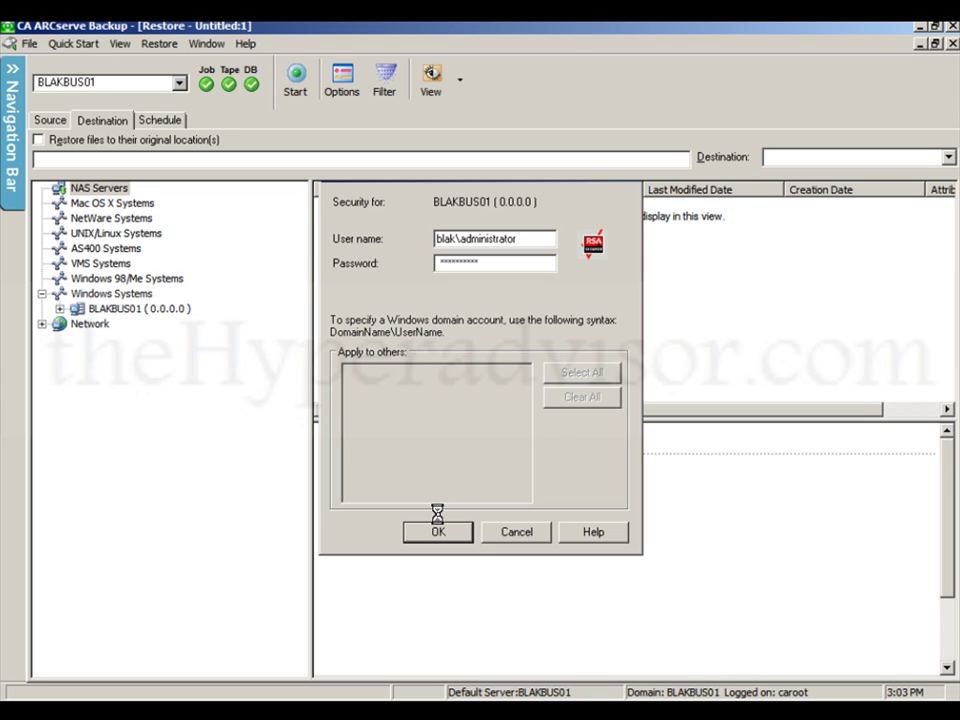
{"action": "left_click", "coordinate": [437, 530]}
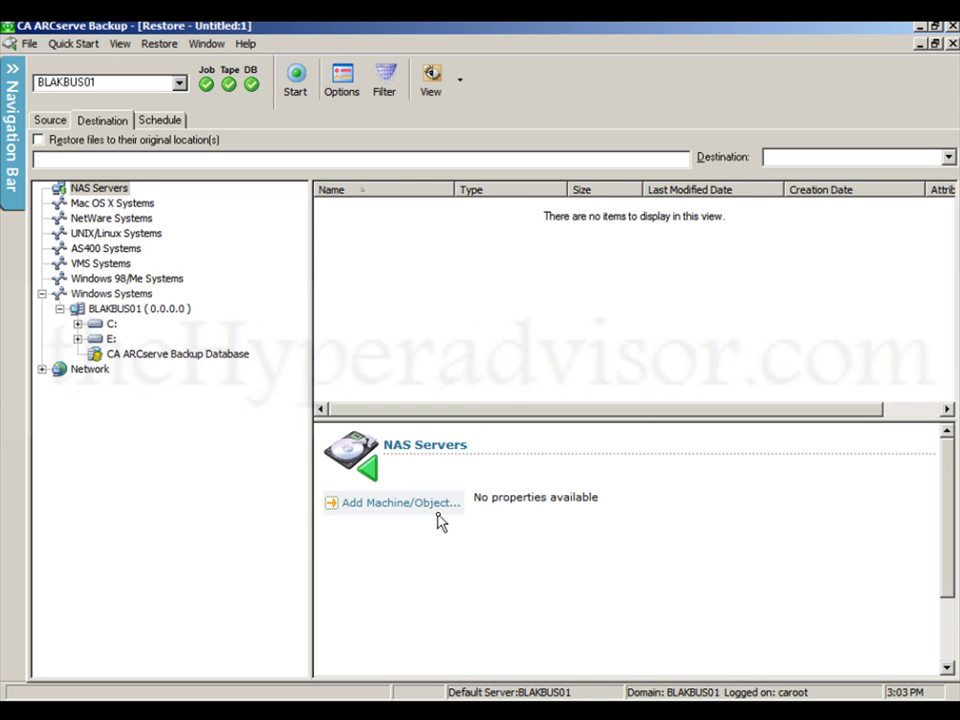
{"action": "left_click", "coordinate": [78, 324]}
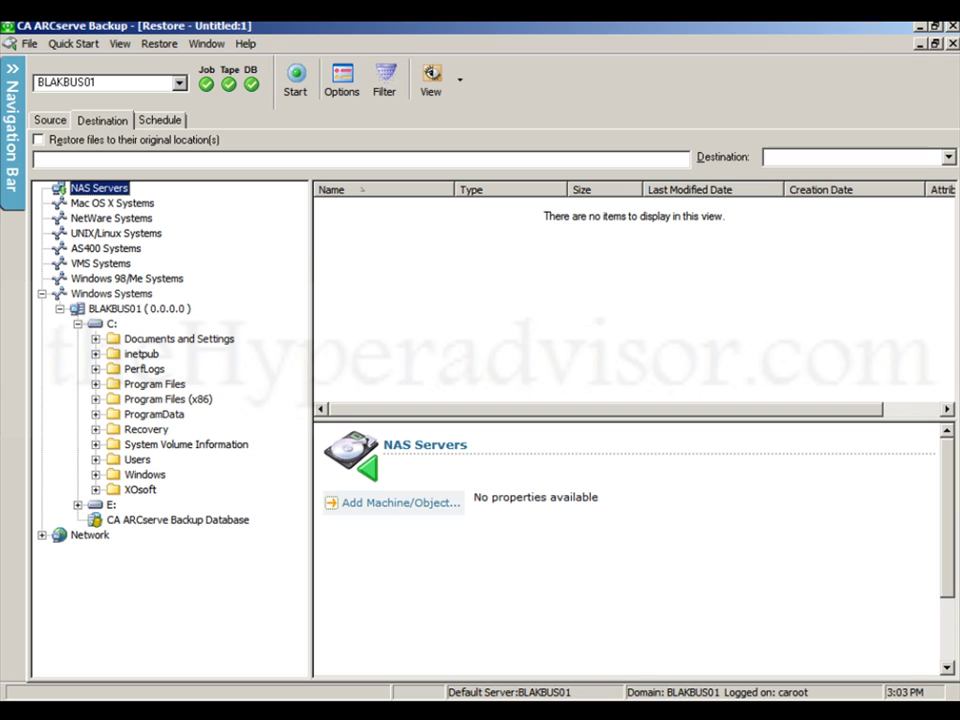
- Switch to Windows Explorer and create a folder named restore on Local Disk (C:)
{"action": "key", "text": "super+e"}
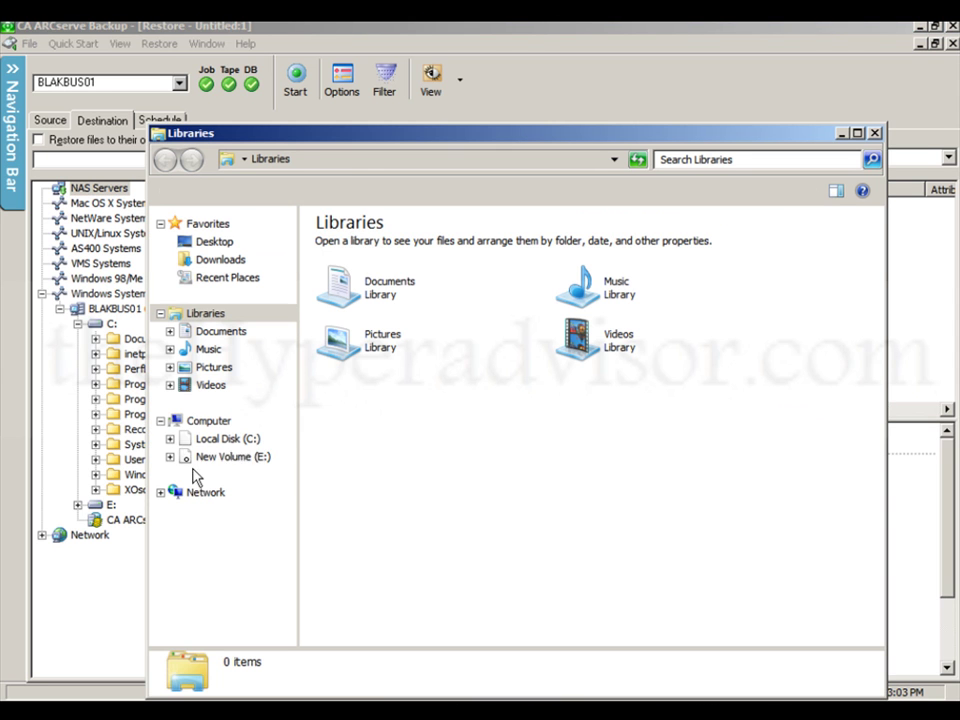
{"action": "left_click", "coordinate": [232, 441]}
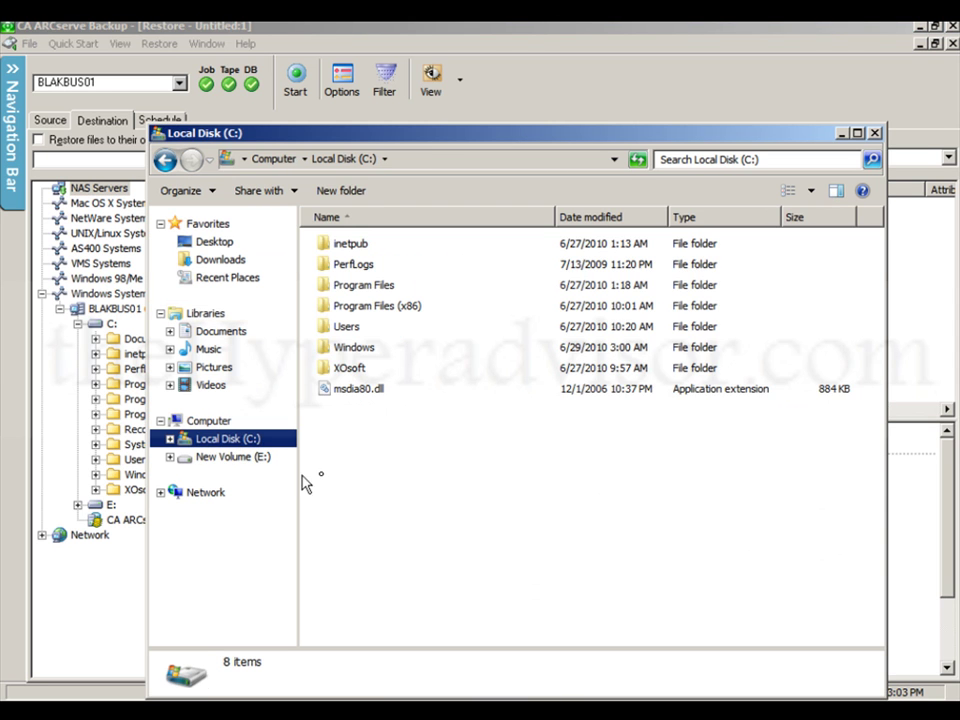
{"action": "right_click", "coordinate": [351, 465]}
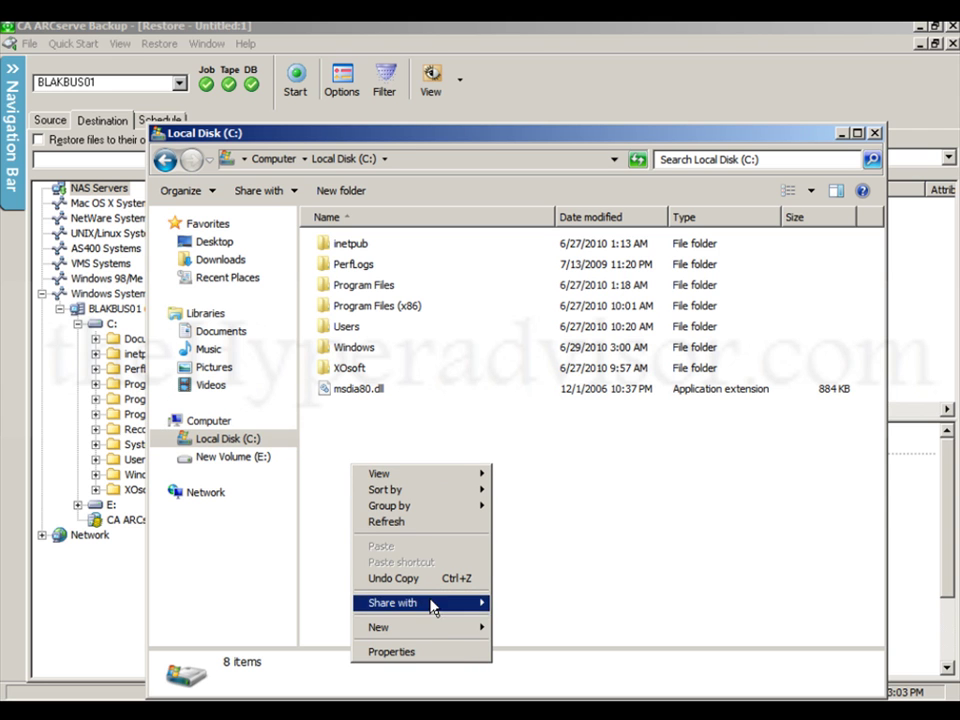
{"action": "mouse_move", "coordinate": [460, 630]}
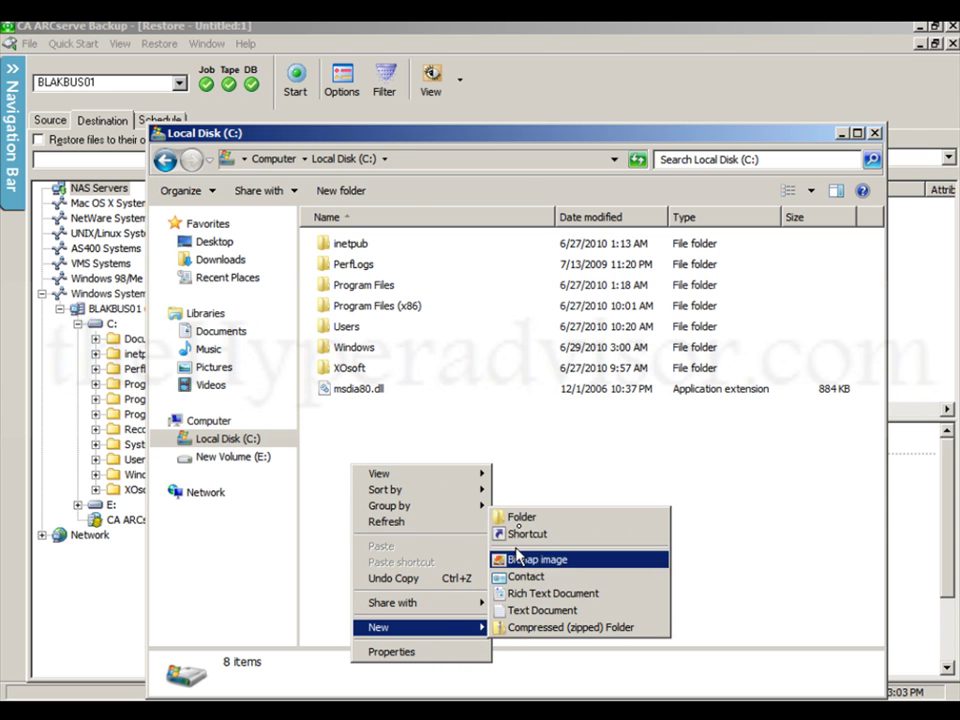
{"action": "left_click", "coordinate": [520, 519]}
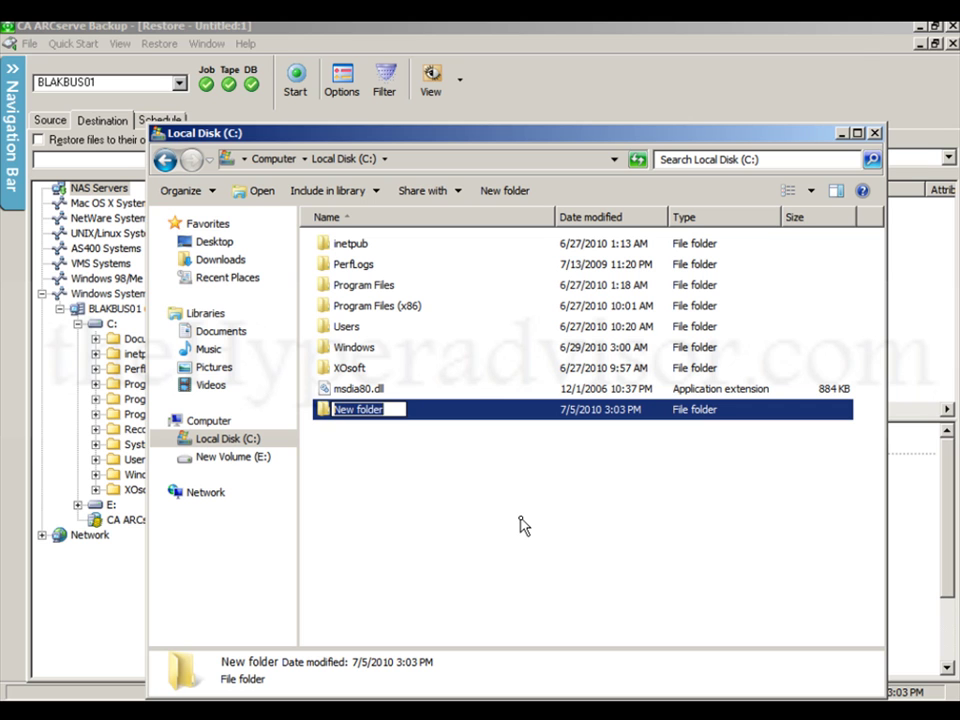
{"action": "type", "text": "restore"}
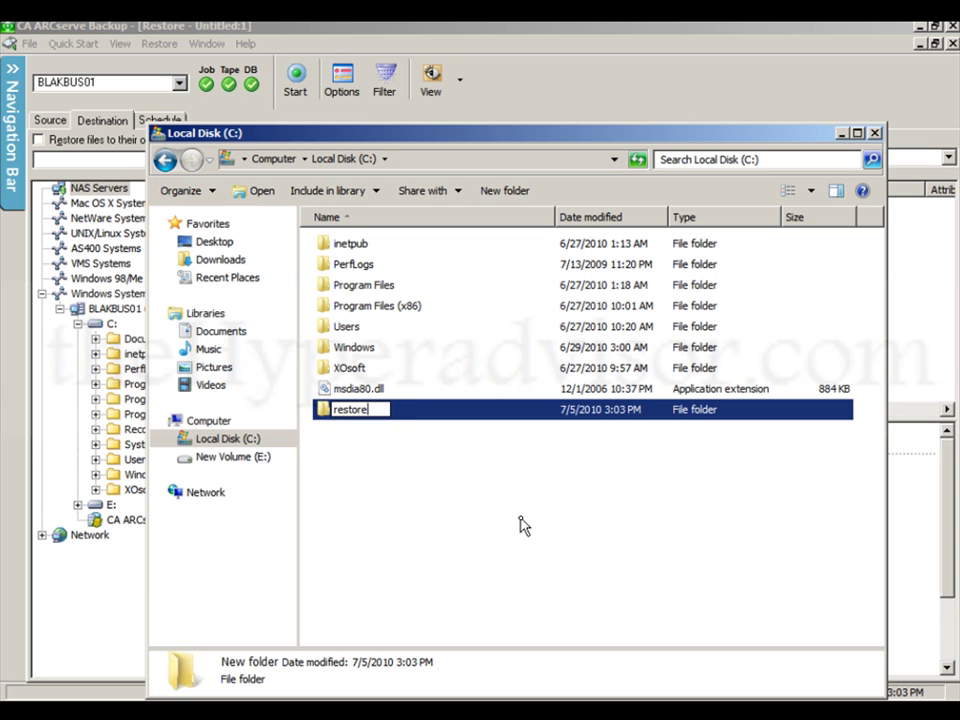
{"action": "key", "text": "Return"}
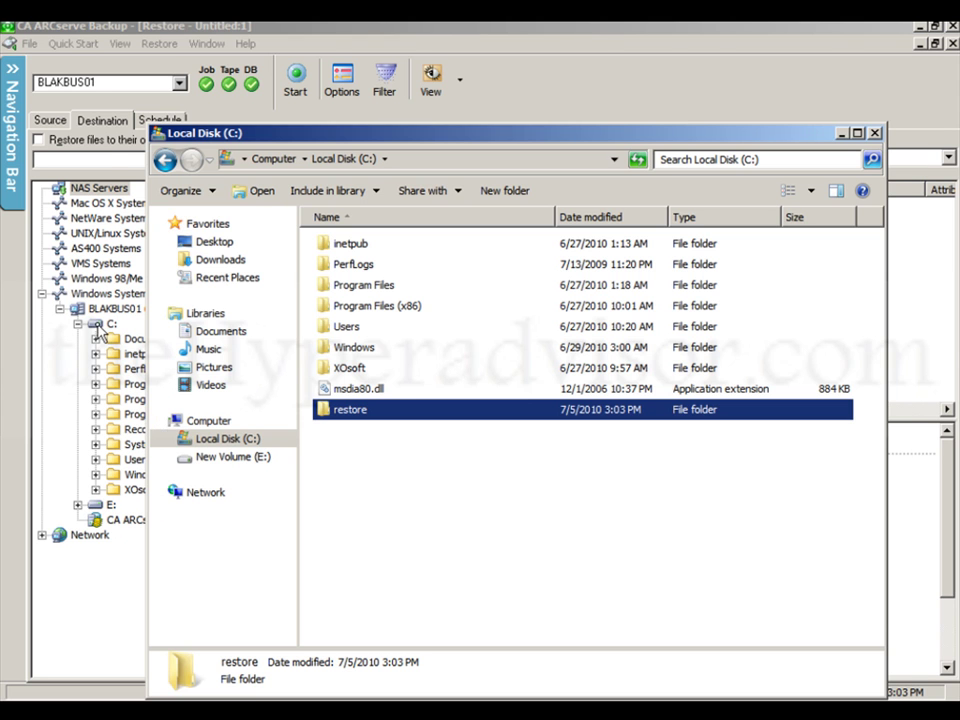
- Return to CA ARCserve Backup, refresh BLAKBUS01's C: drive in the destination tree and choose the restore folder as destination
{"action": "left_click", "coordinate": [280, 390]}
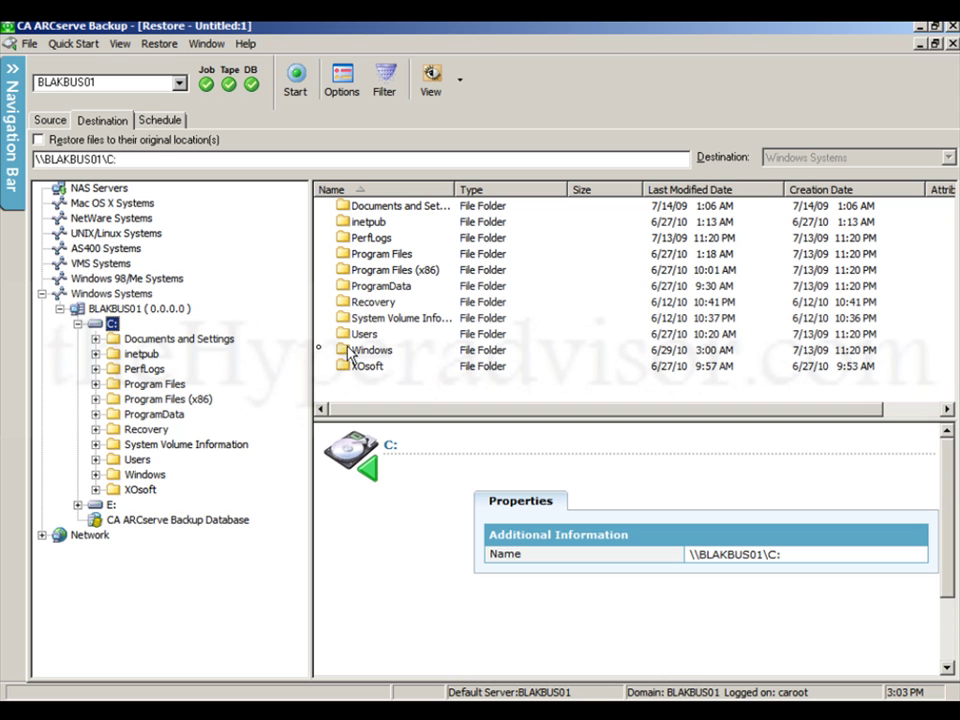
{"action": "left_click", "coordinate": [78, 324]}
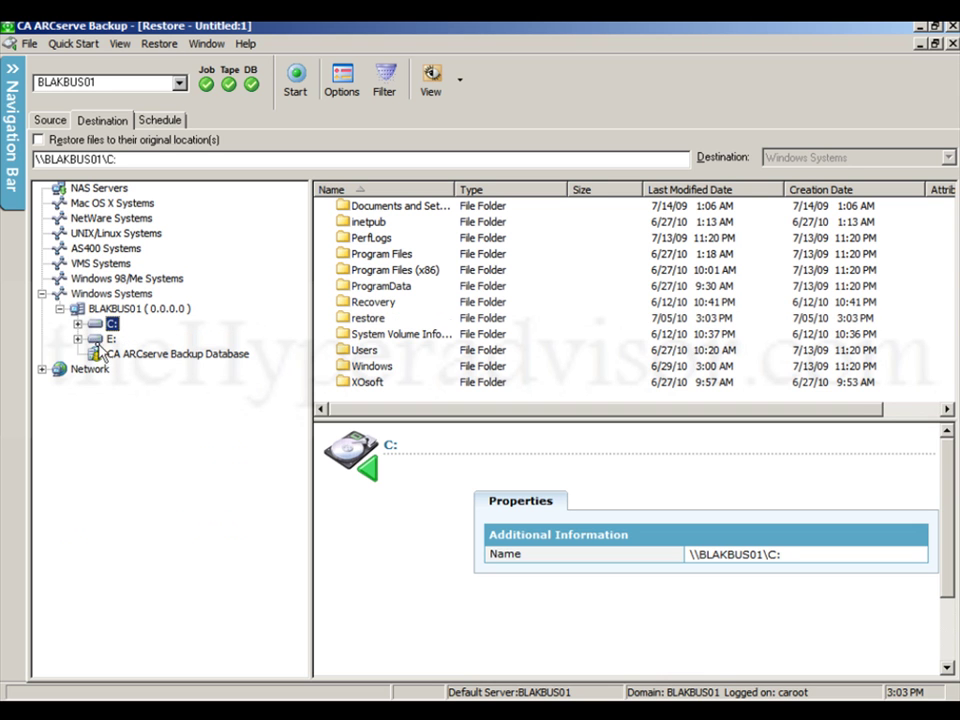
{"action": "left_click", "coordinate": [98, 339]}
{"action": "key", "text": "Up"}
{"action": "left_click", "coordinate": [372, 318]}
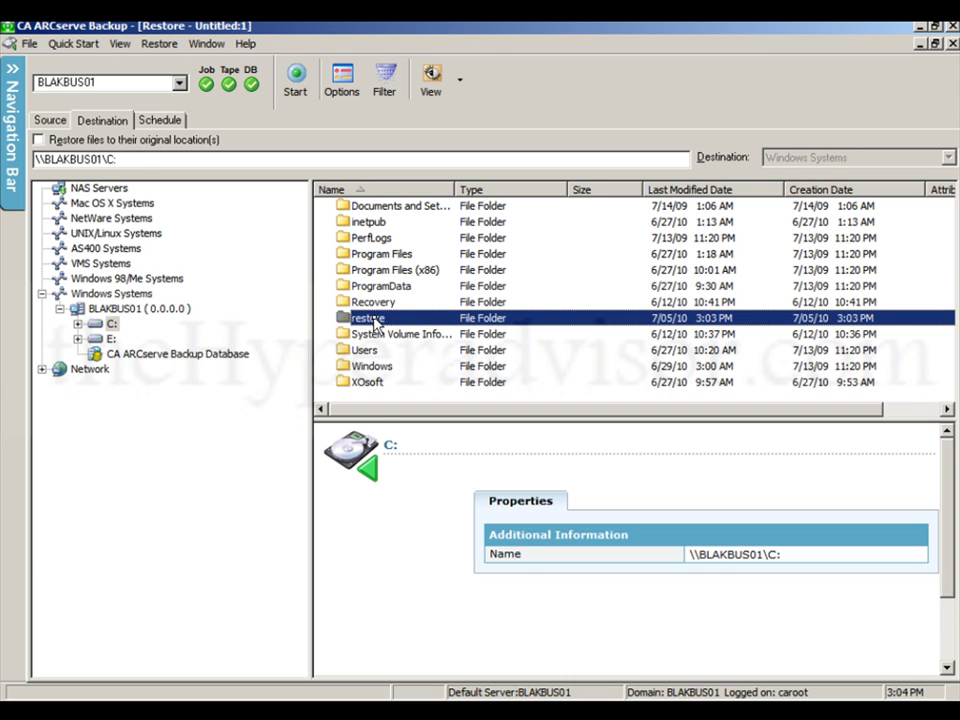
{"action": "double_click", "coordinate": [372, 318]}
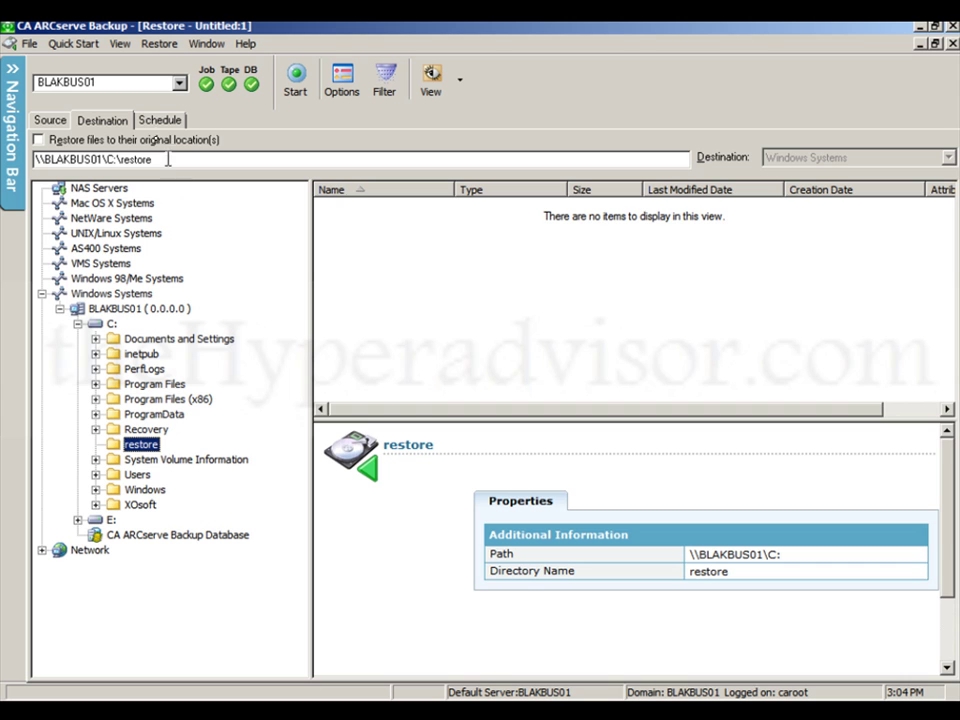
- Check the restore schedule and submit the Restore on 2010-07-05 job from server BLAKBUS01 with Run Now
{"action": "left_click", "coordinate": [160, 121]}
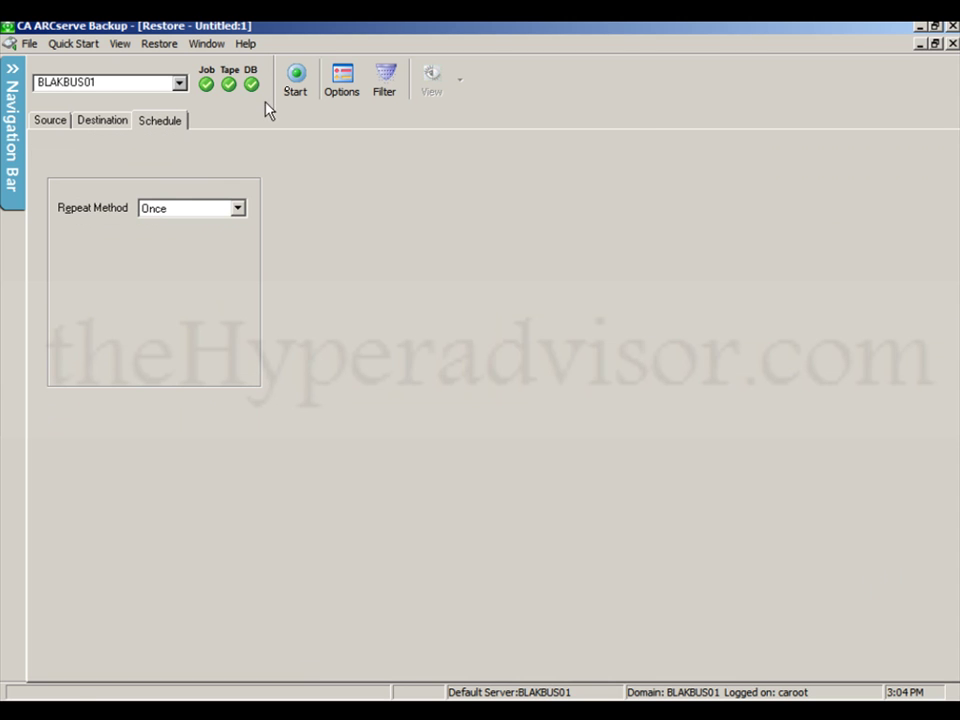
{"action": "left_click", "coordinate": [295, 88]}
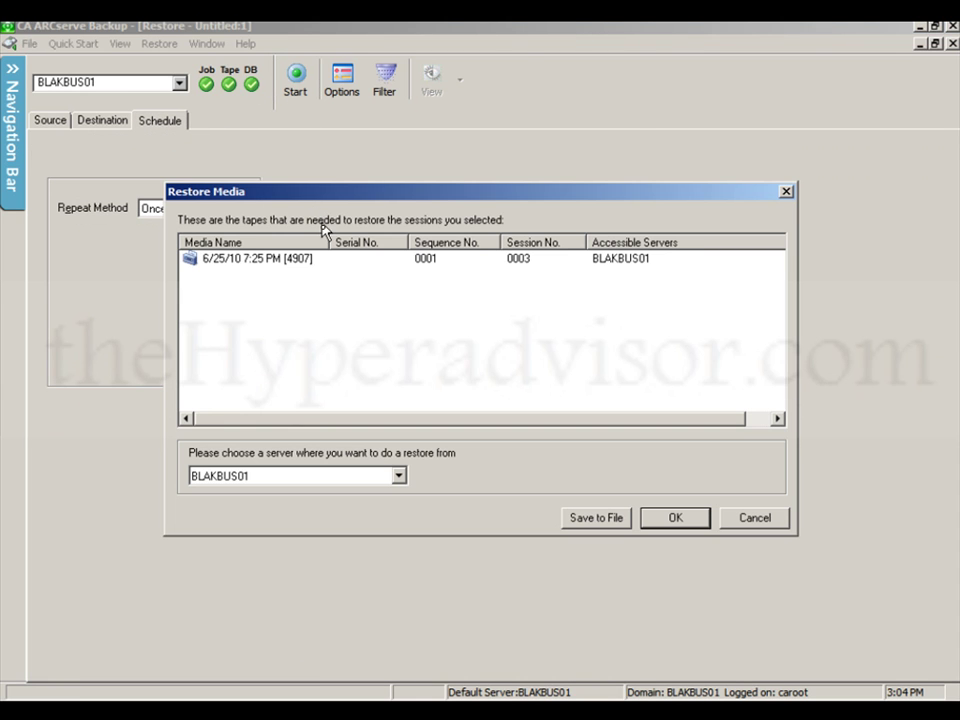
{"action": "left_click", "coordinate": [676, 519]}
{"action": "left_click", "coordinate": [672, 517]}
{"action": "left_click", "coordinate": [677, 519]}
{"action": "left_click", "coordinate": [360, 505]}
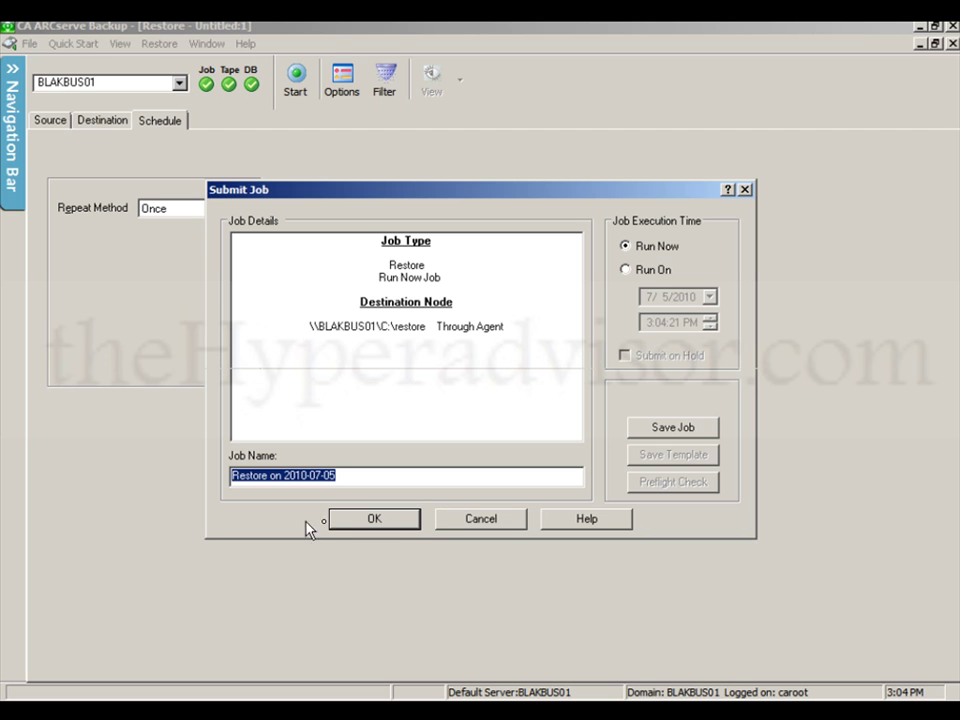
{"action": "left_click", "coordinate": [378, 522]}
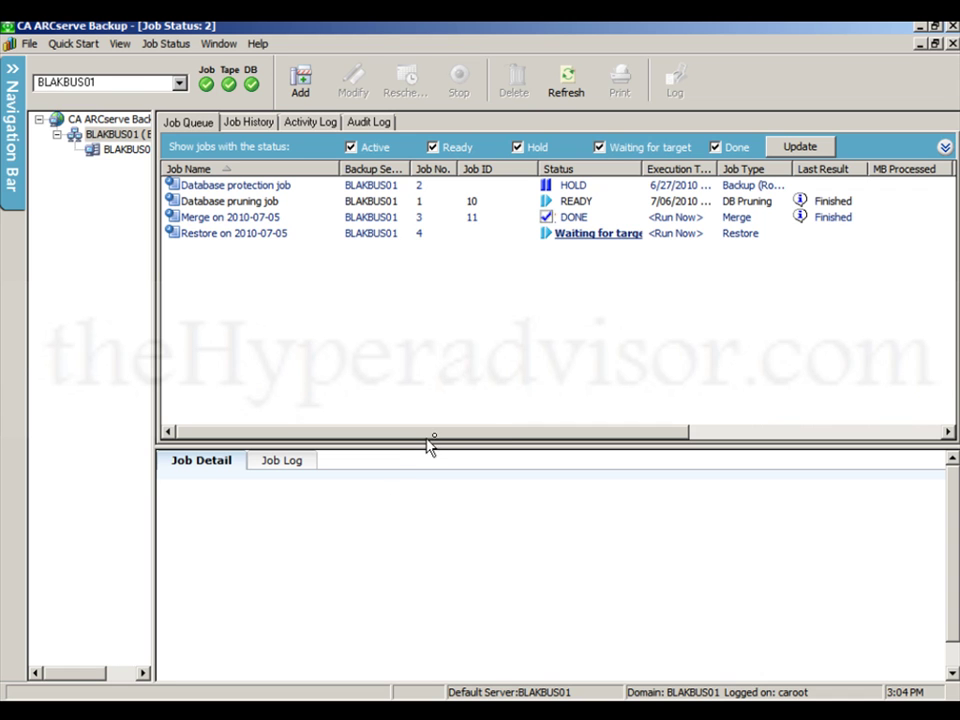
- Monitor the Restore on 2010-07-05 job for BLAKDDS01 until it finishes, and close its completion message and the job monitor
{"action": "left_click", "coordinate": [253, 235]}
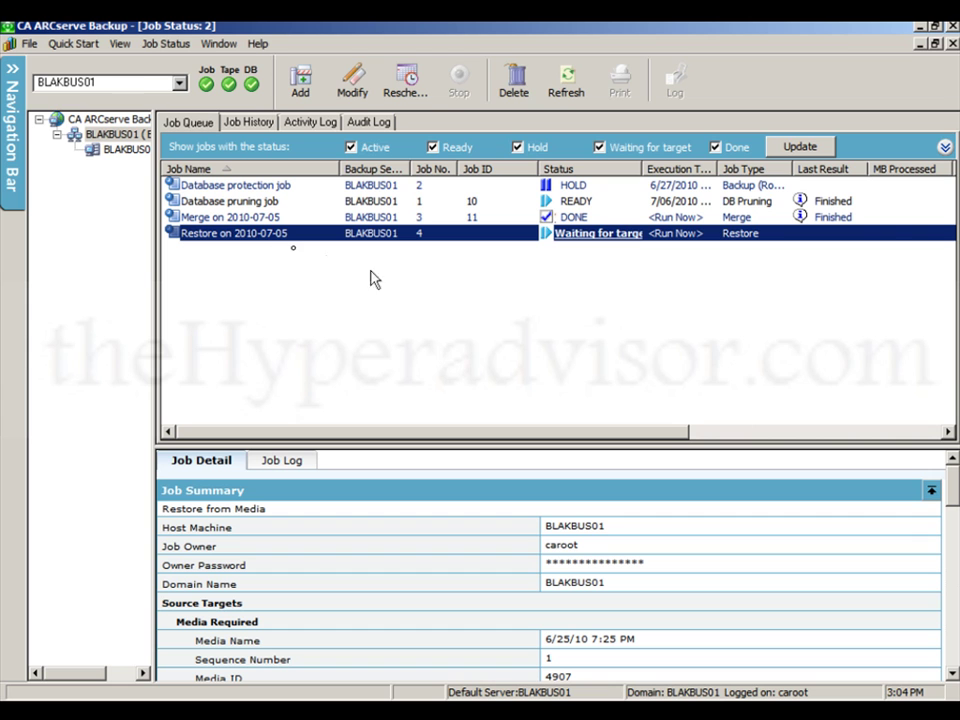
{"action": "double_click", "coordinate": [240, 244]}
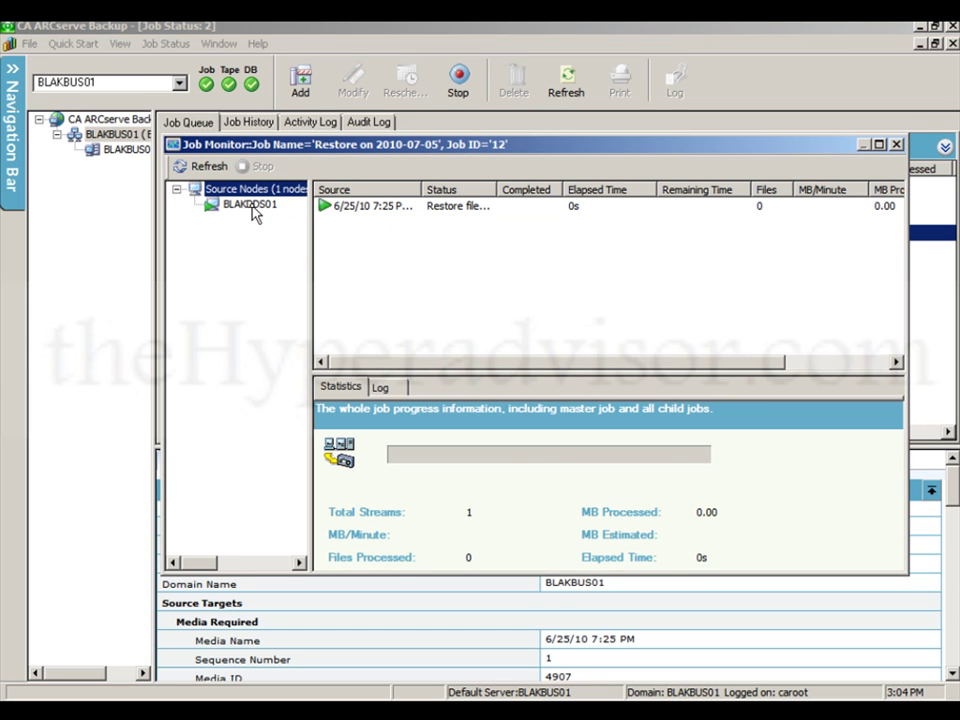
{"action": "left_click", "coordinate": [255, 206]}
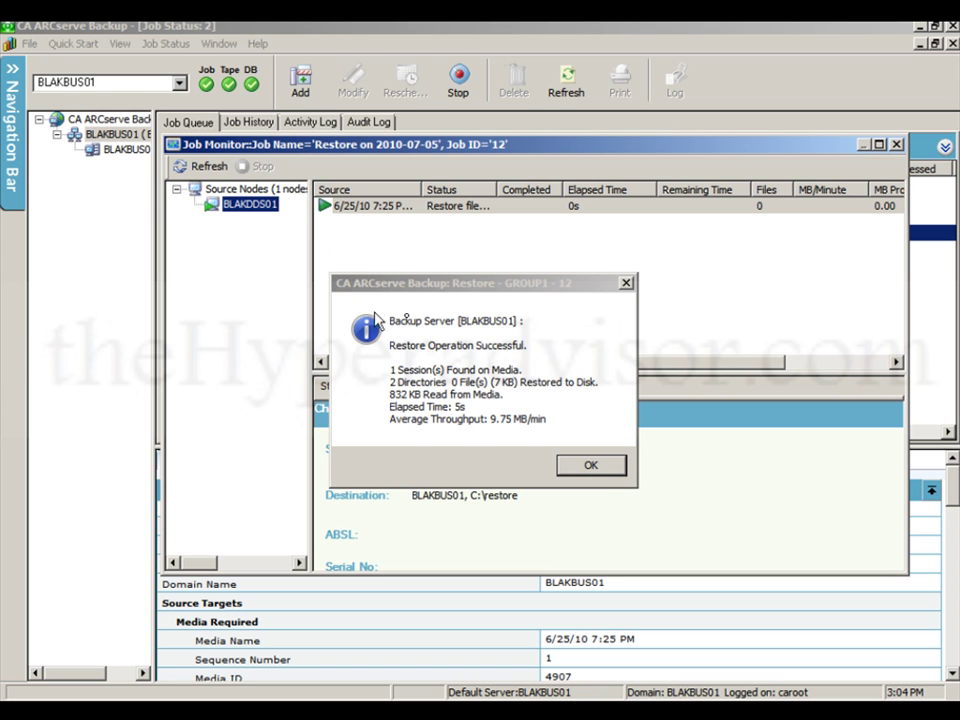
{"action": "left_click", "coordinate": [586, 465]}
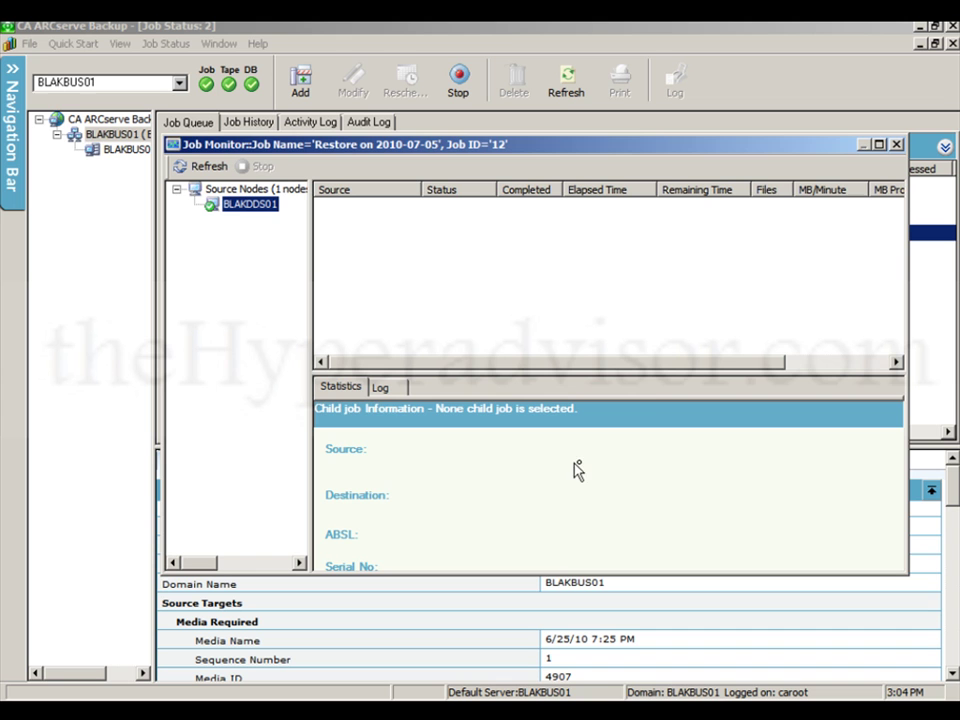
{"action": "left_click", "coordinate": [896, 145]}
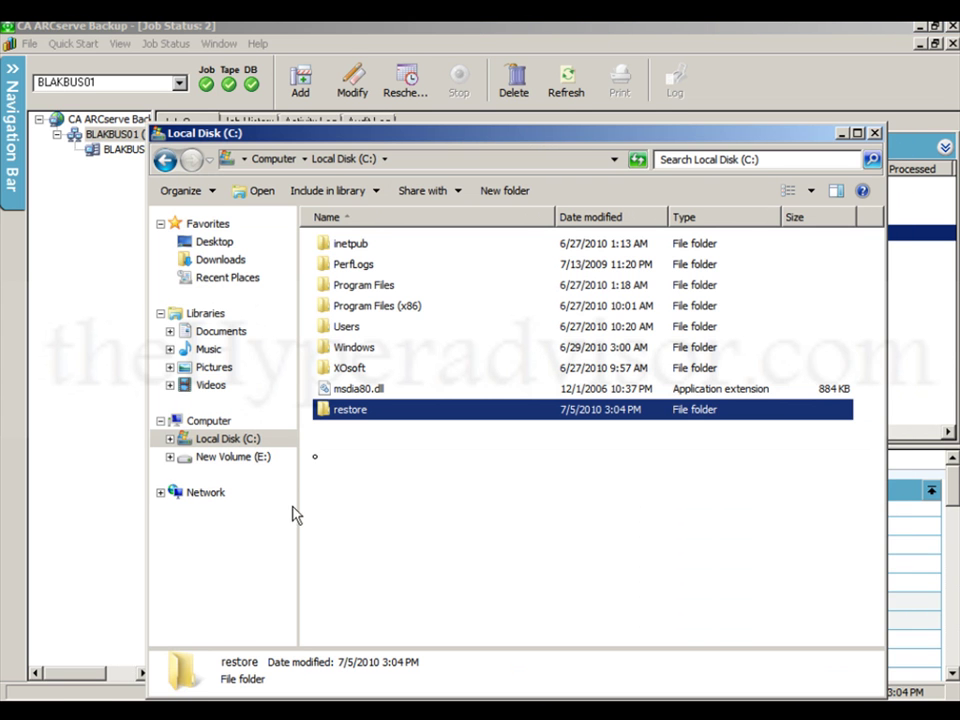
- Inspect the restored Admin folder inside C:\restore in Windows Explorer, close Explorer and minimize the backup manager
{"action": "double_click", "coordinate": [332, 408]}
{"action": "left_click", "coordinate": [342, 248]}
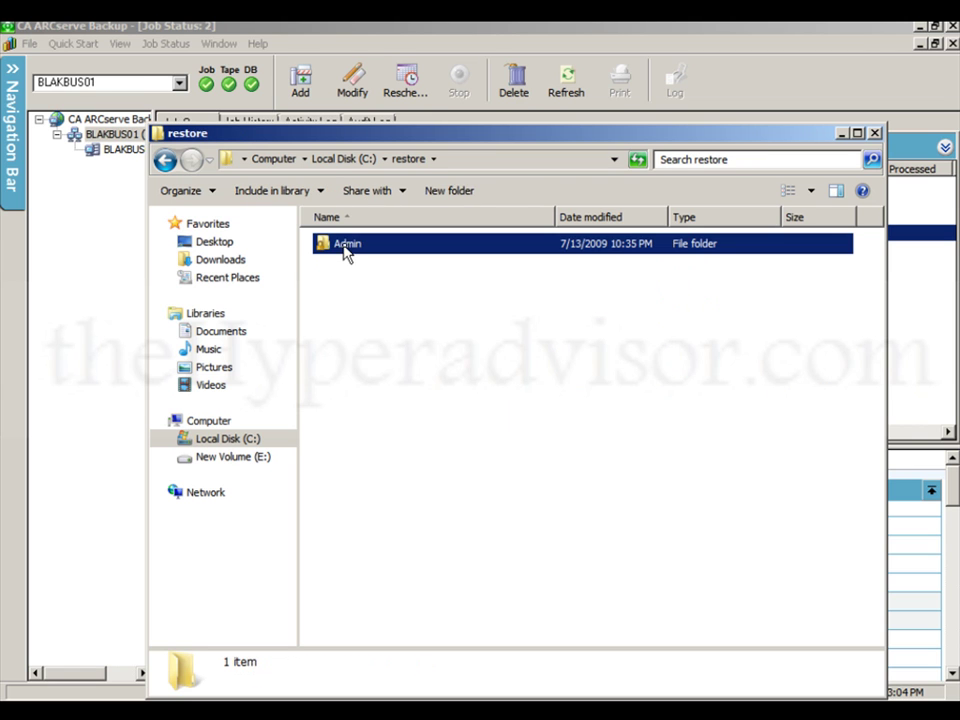
{"action": "double_click", "coordinate": [350, 249]}
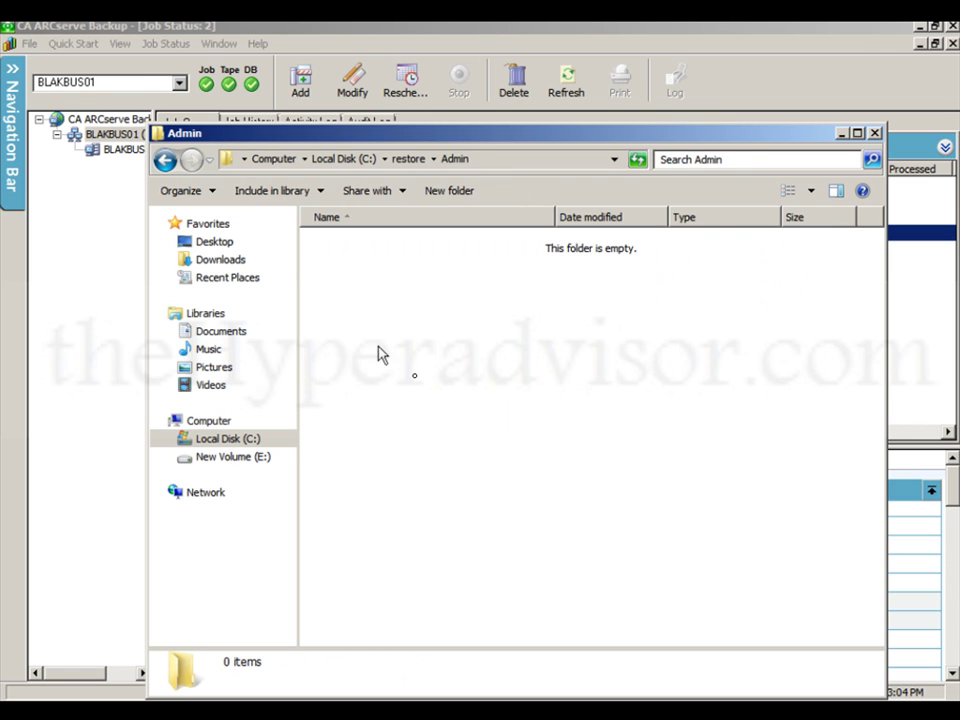
{"action": "left_click", "coordinate": [410, 159]}
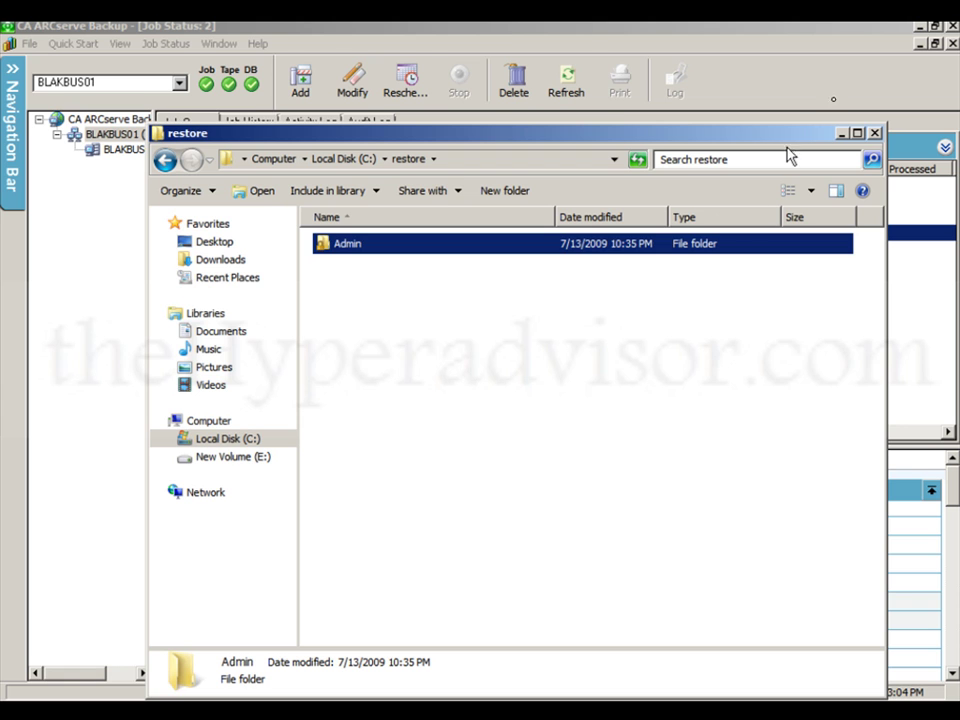
{"action": "left_click", "coordinate": [874, 133]}
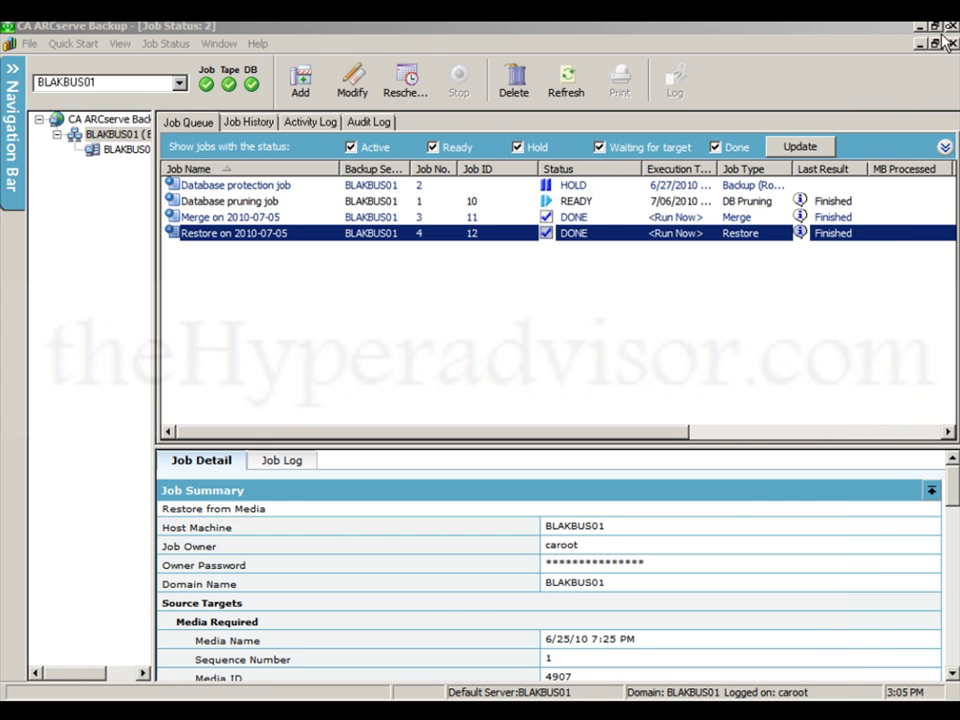
{"action": "left_click", "coordinate": [921, 28]}
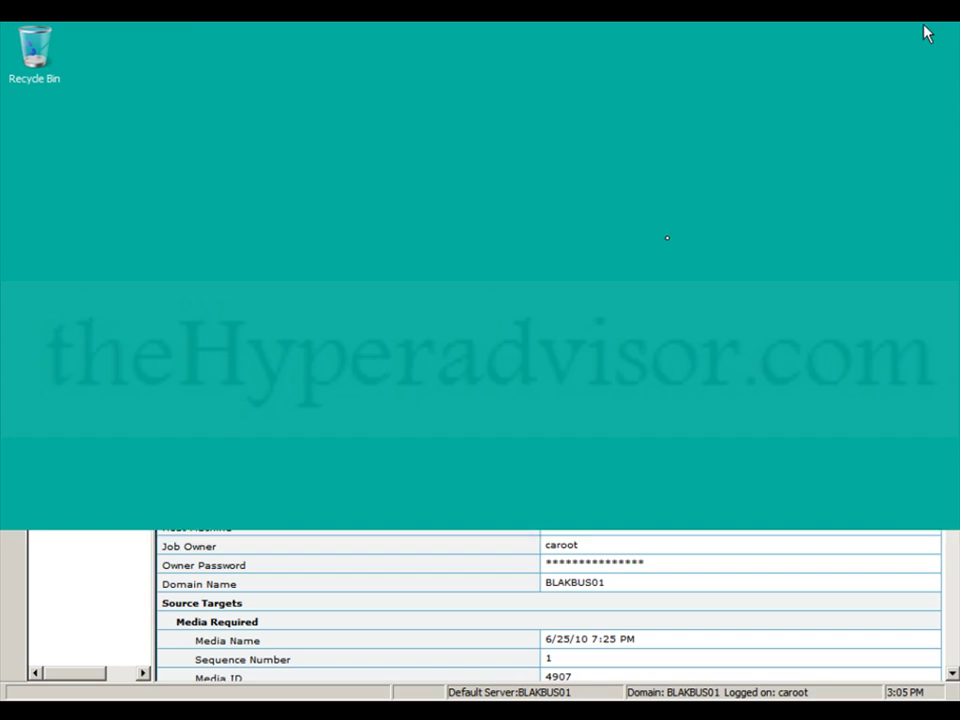